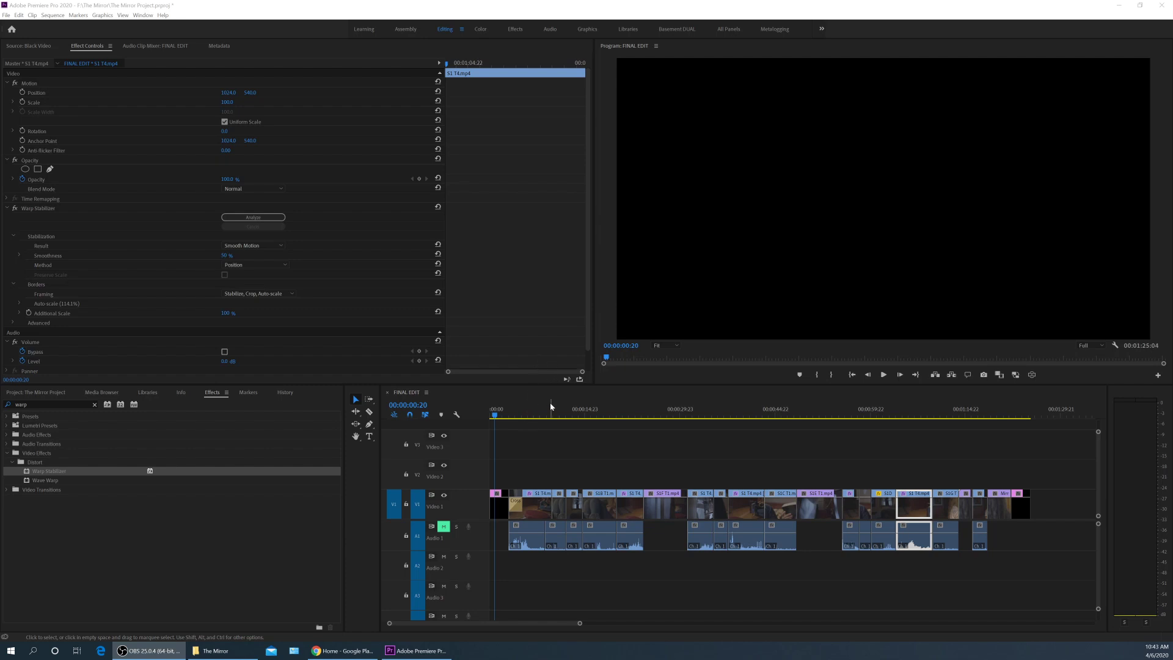
Play the FINAL EDIT sequence from the start, then park the playhead at 00:00:03:01.
click(508, 414)
key(Home)
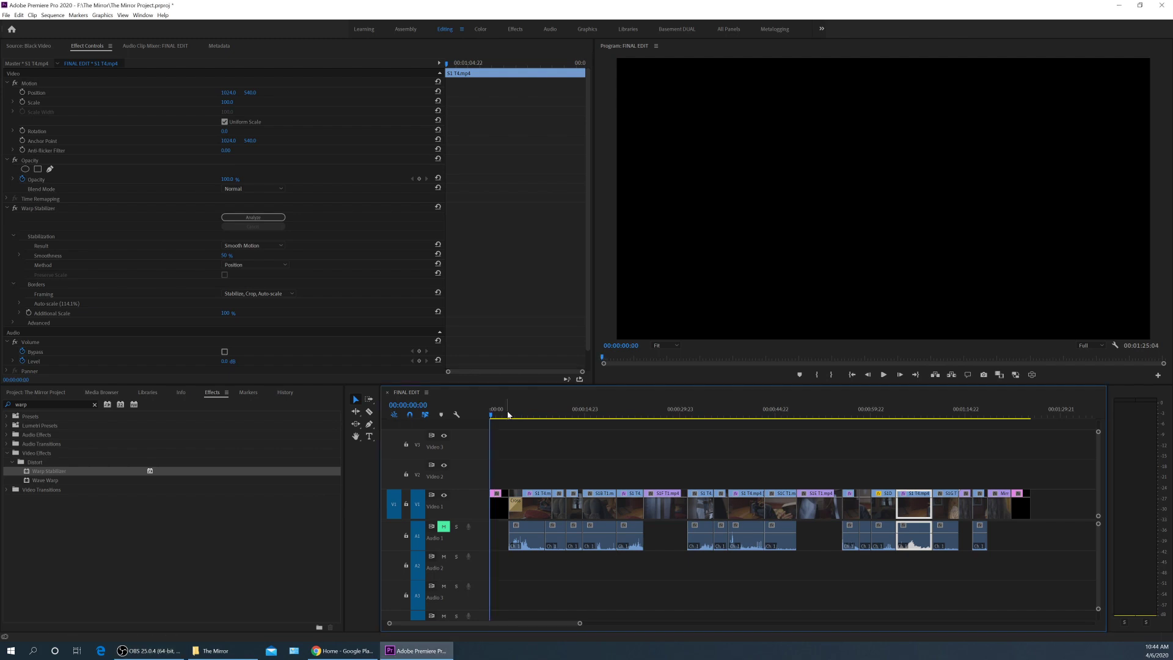
key(space)
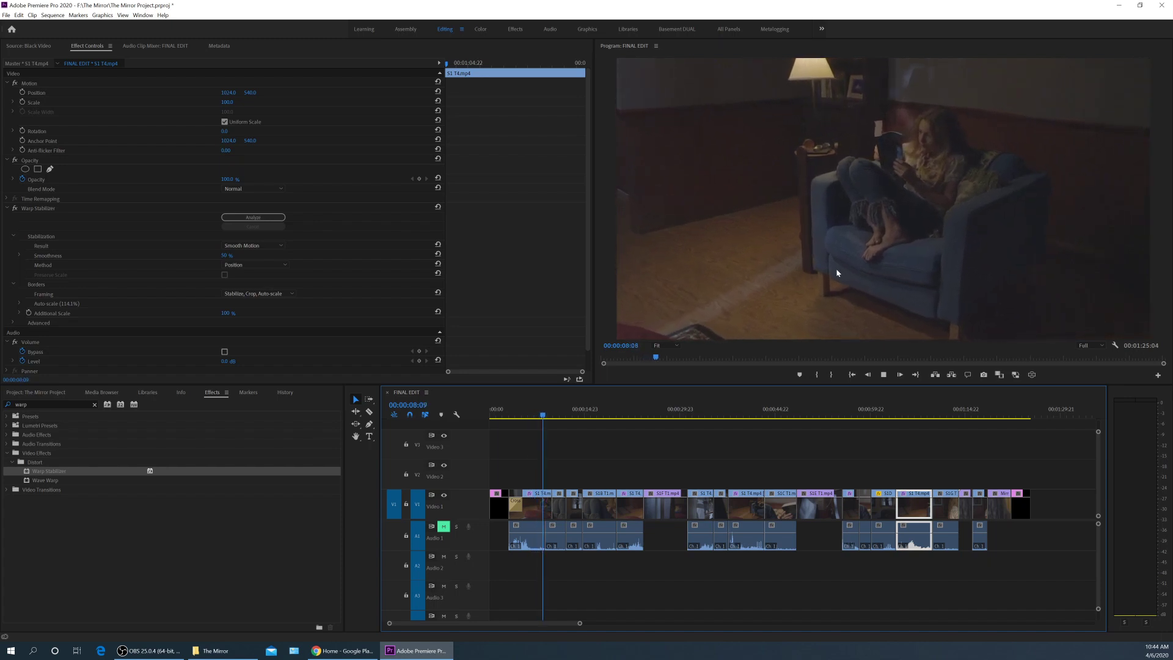
key(space)
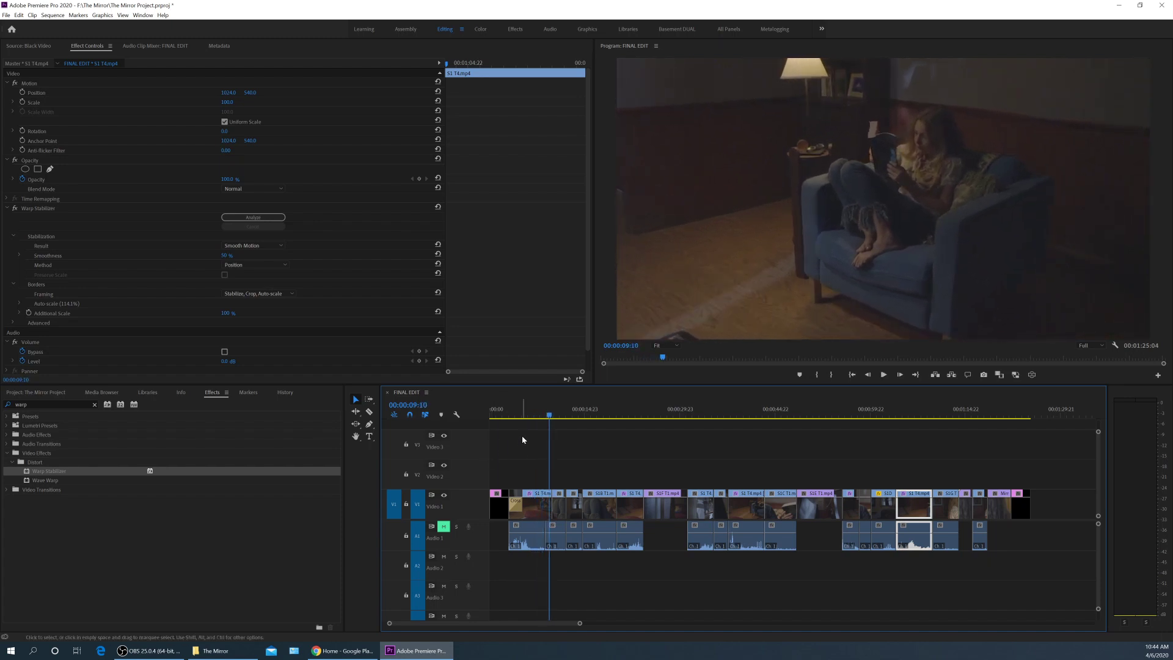
key(Up)
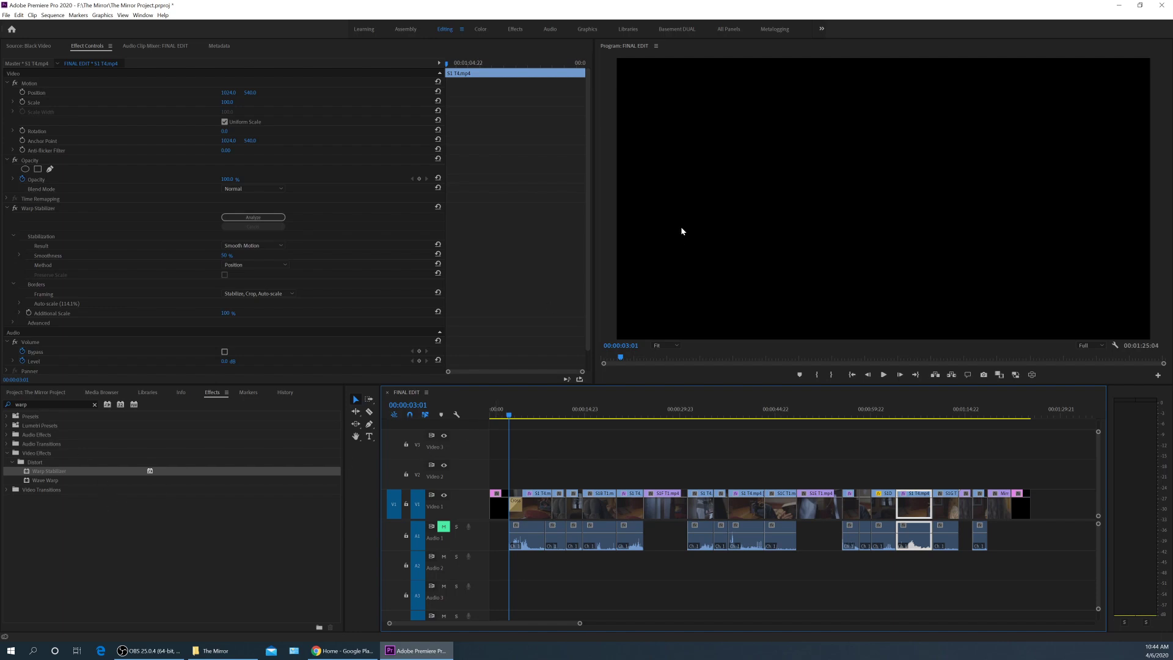
Switch to the Graphics workspace with the Type Tool and set the playhead to 00:00:05:03.
click(587, 29)
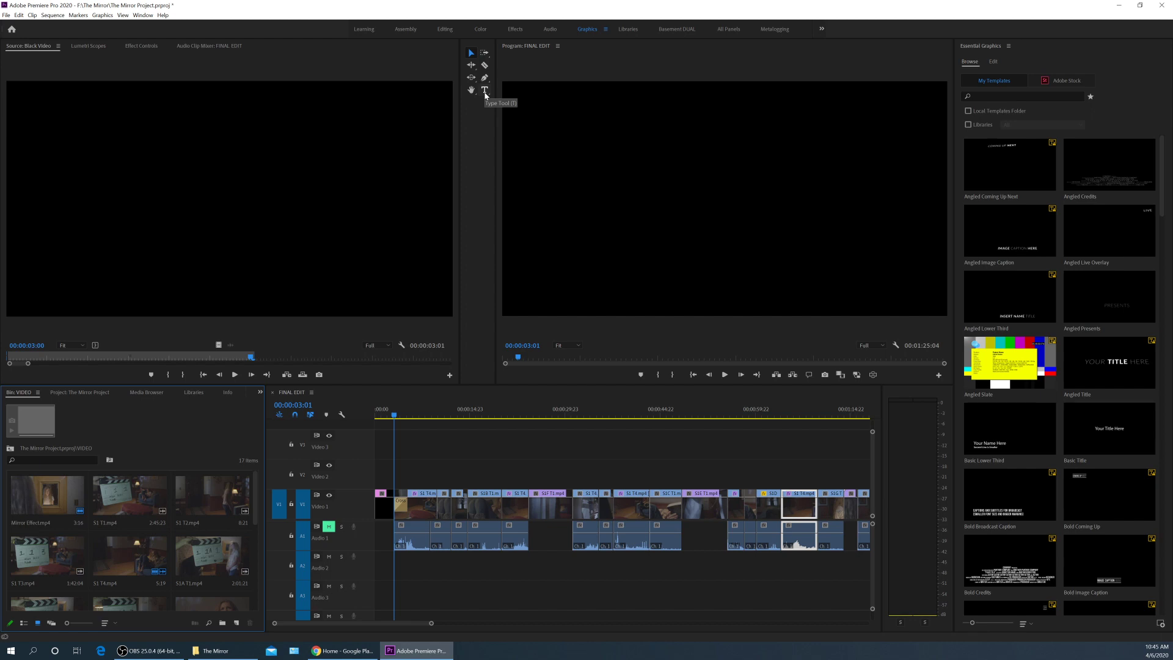
click(485, 92)
click(403, 416)
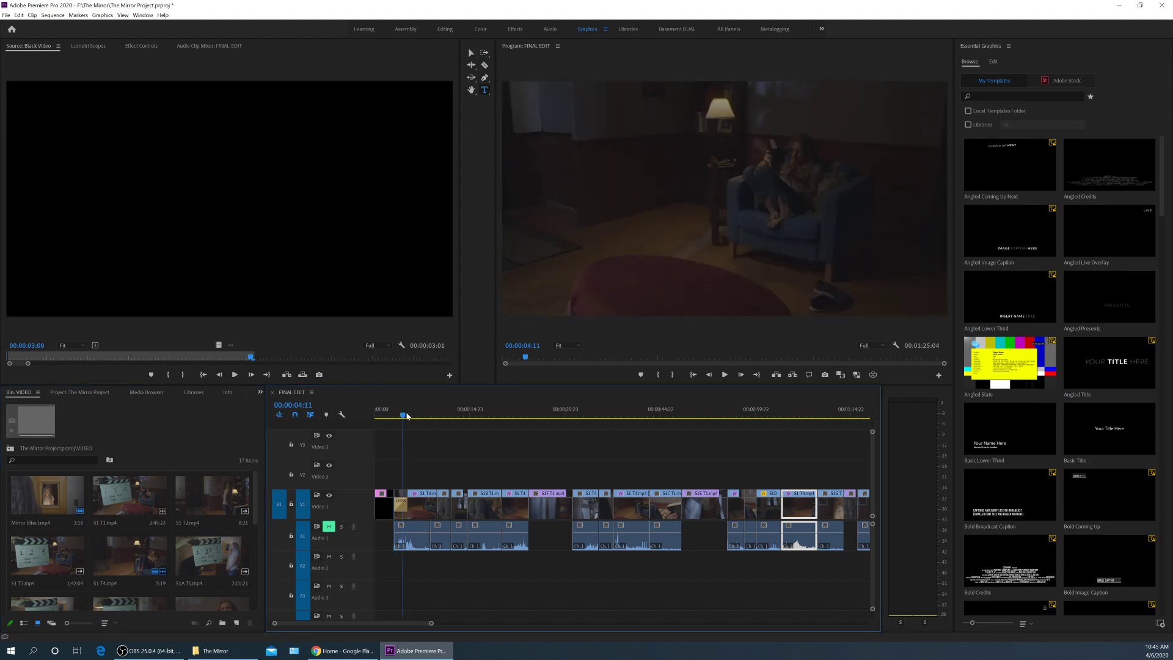
click(407, 415)
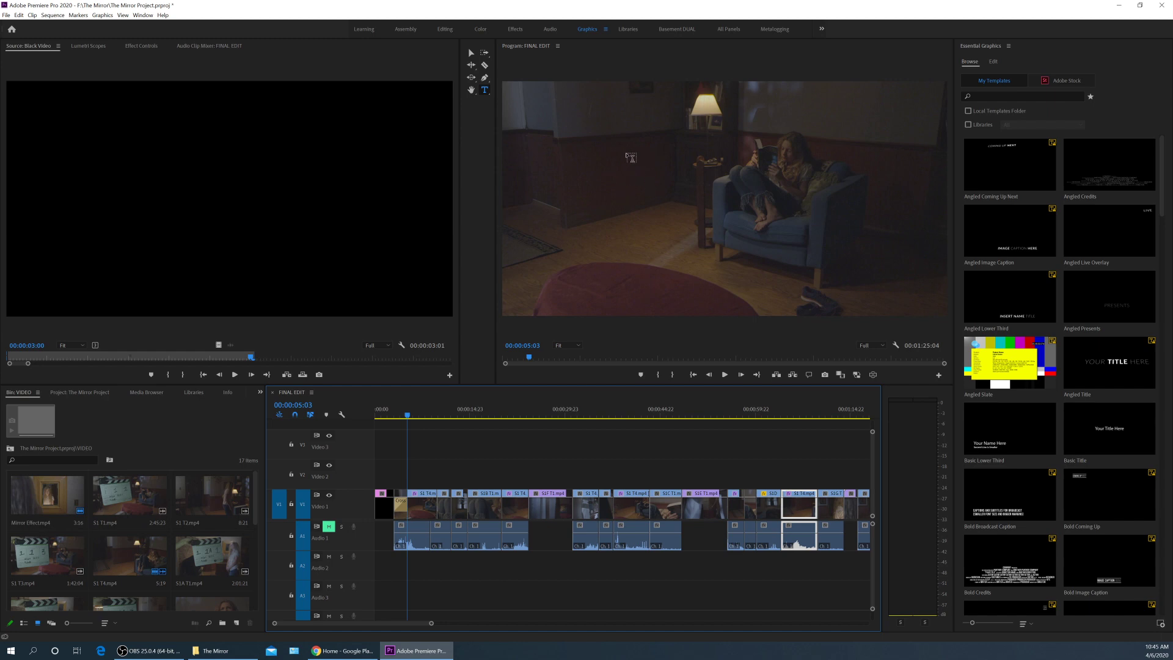
Add a title reading 'The Dark Night' in the Program monitor.
click(639, 156)
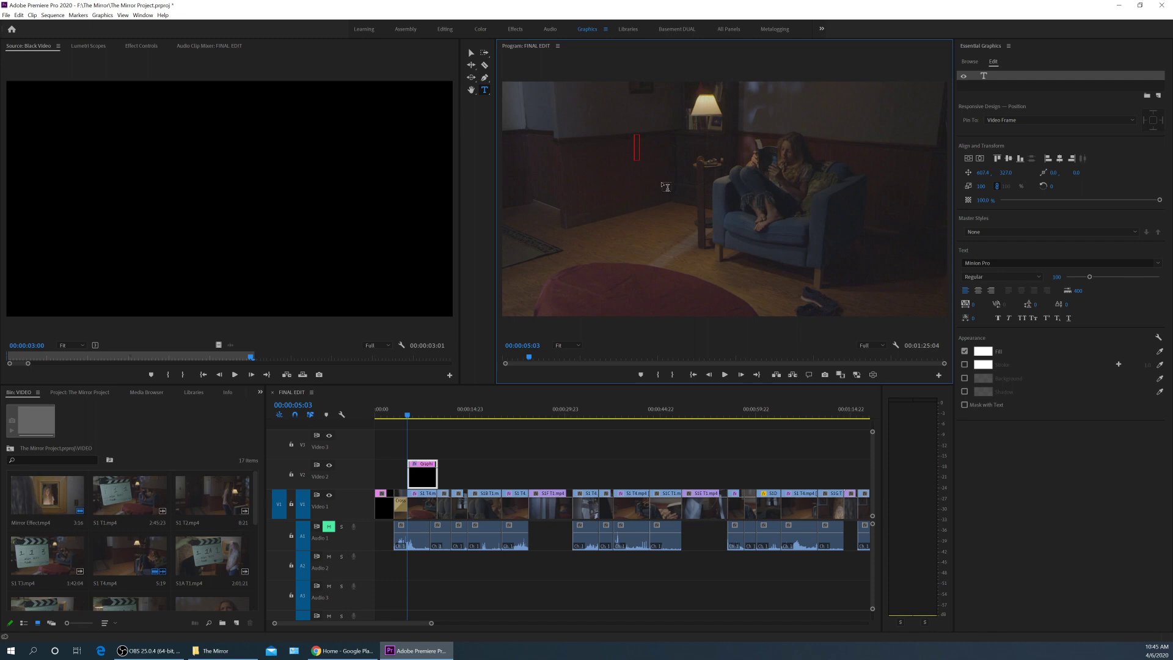
text(Dark Night)
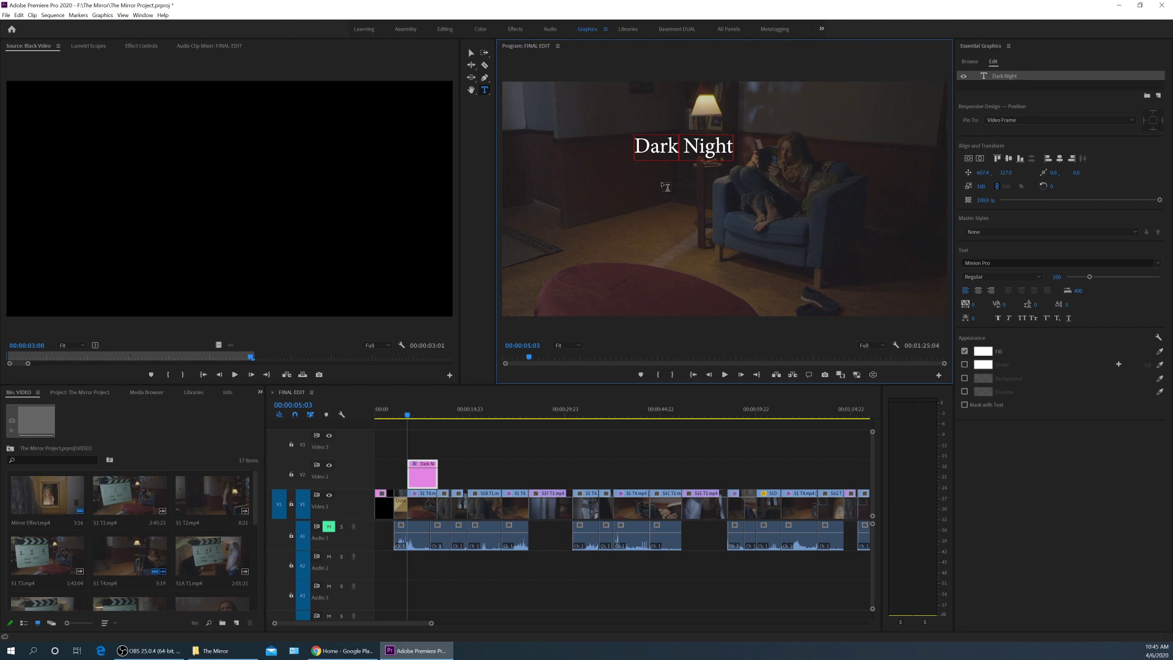
text(The)
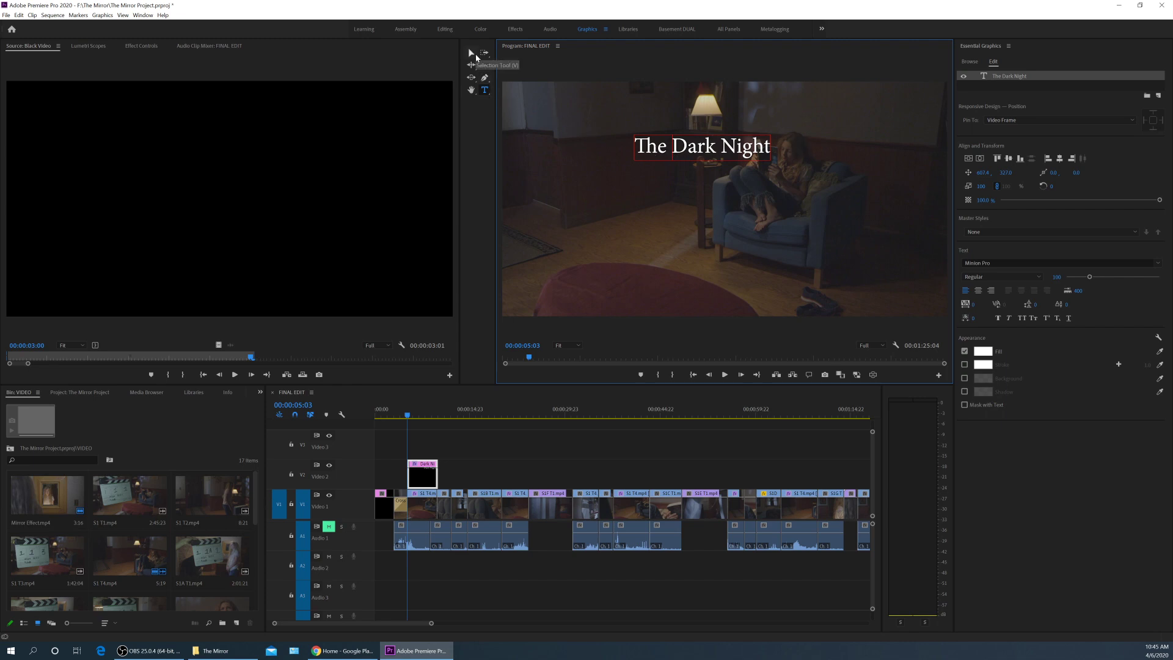
Select the title object and move it down and left of centre.
click(471, 53)
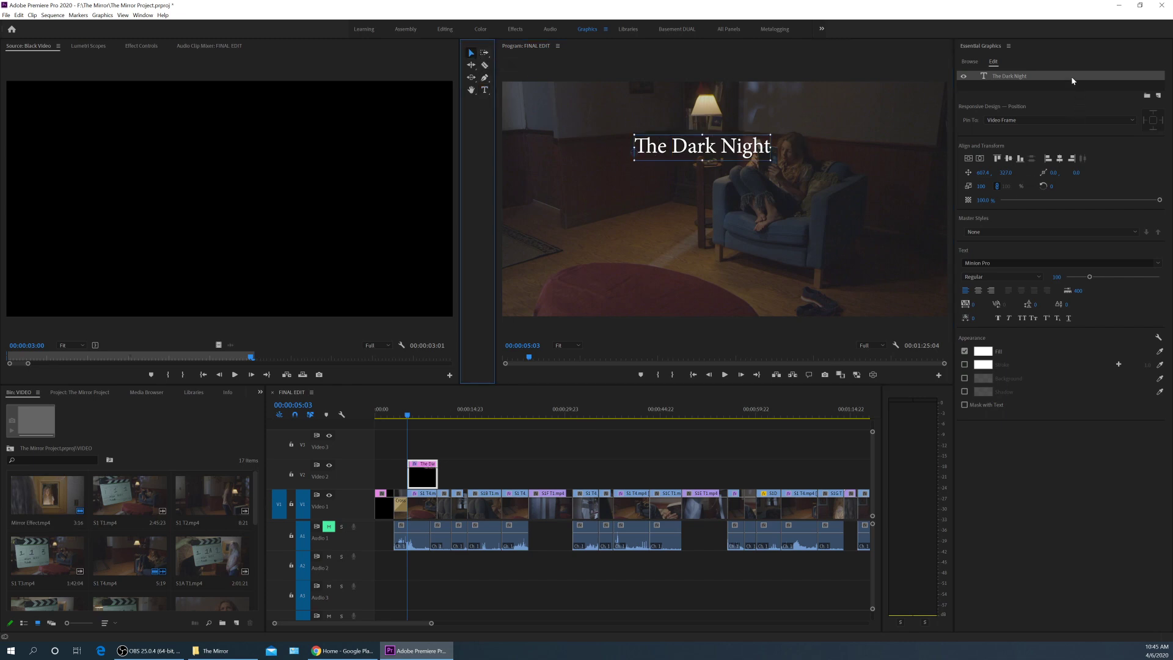
click(970, 62)
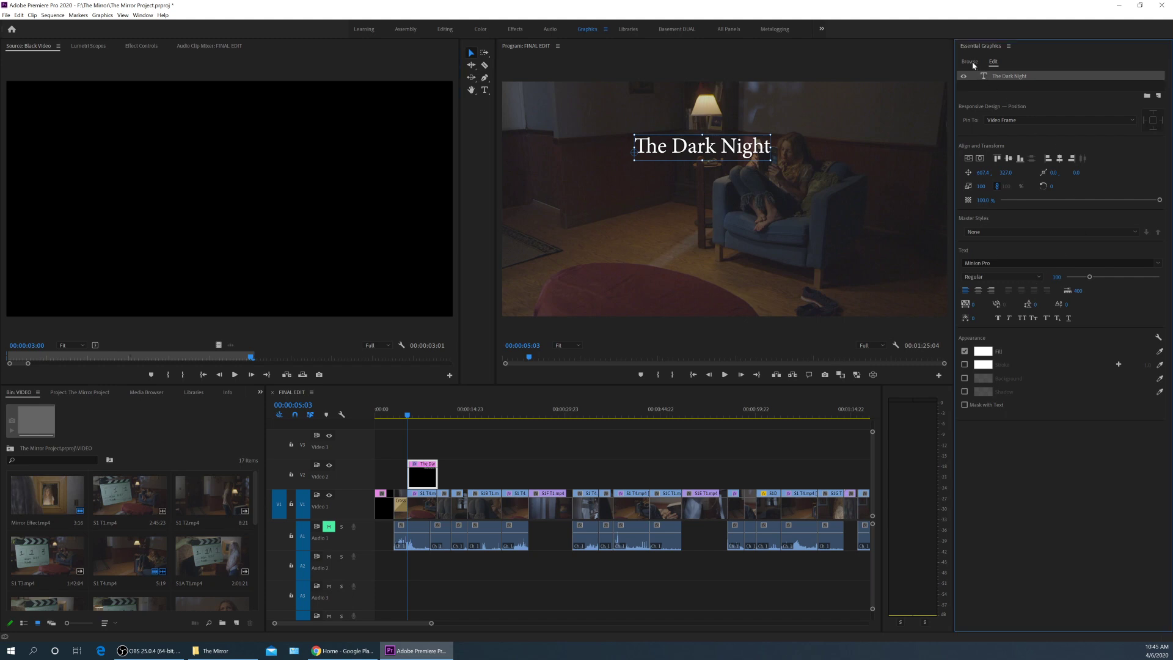
click(993, 62)
drag(690, 152, 625, 201)
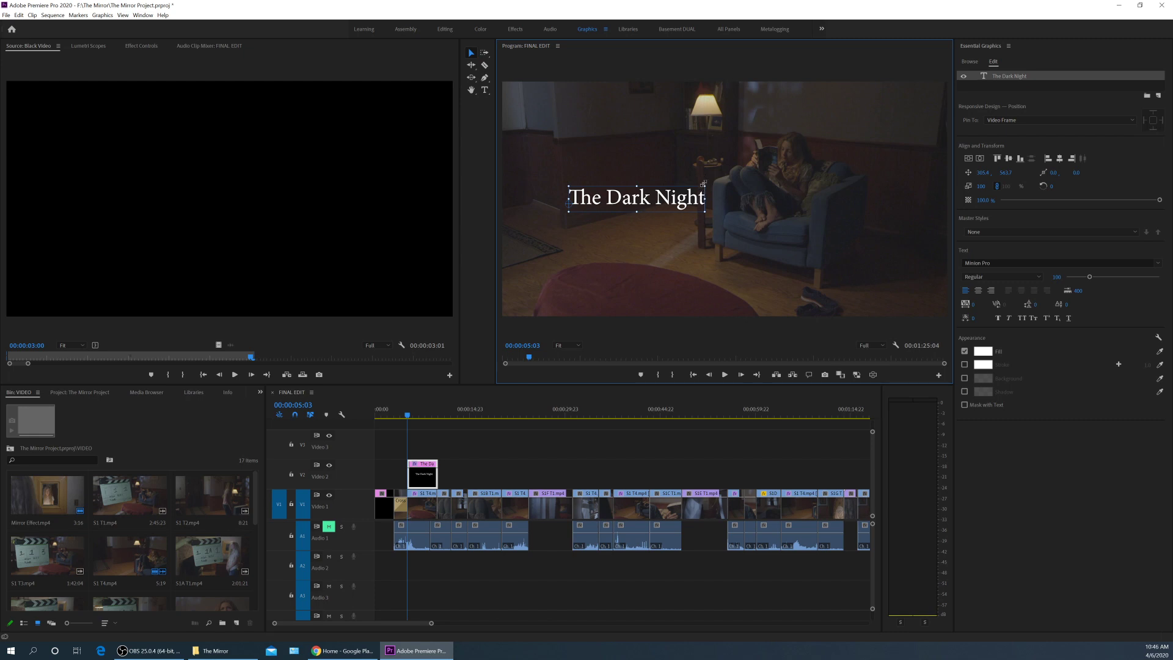
Delete 'The' so the title reads 'Dark Night'.
double_click(615, 199)
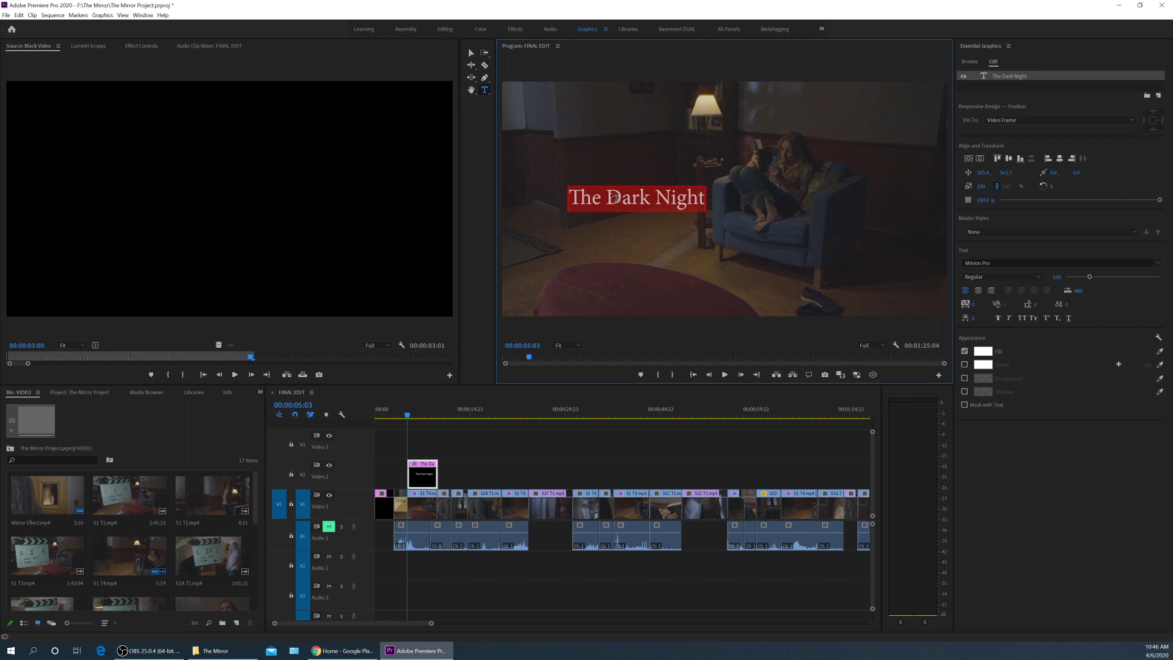
click(614, 197)
key(BackSpace)
key(BackSpace)
key(BackSpace)
key(BackSpace)
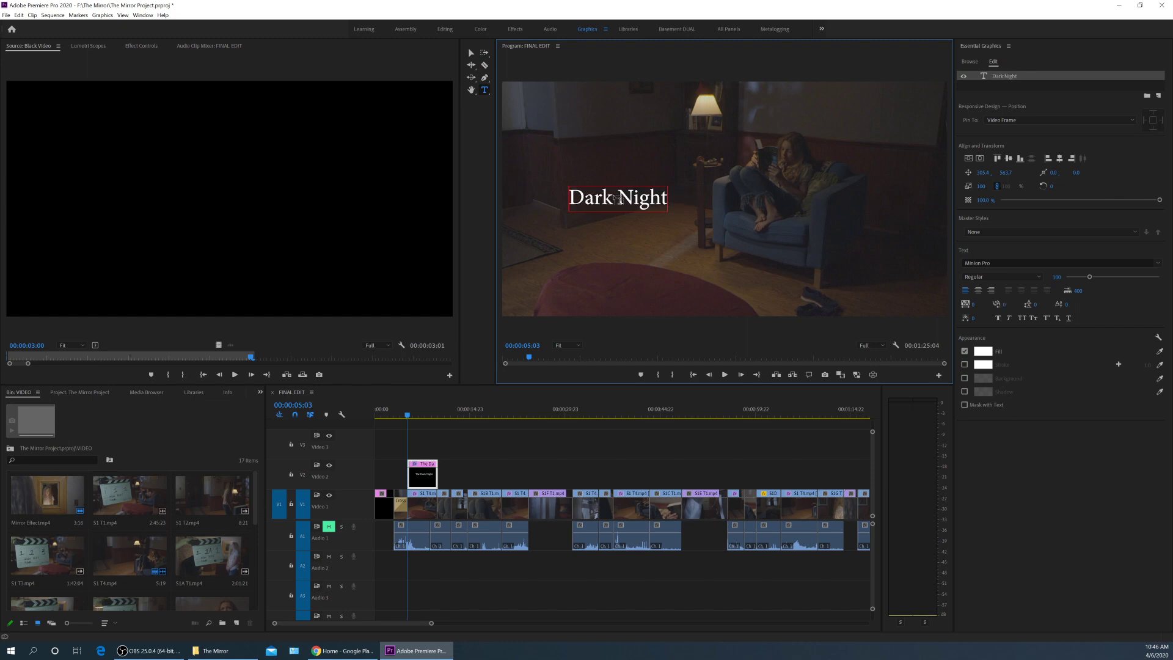
click(471, 52)
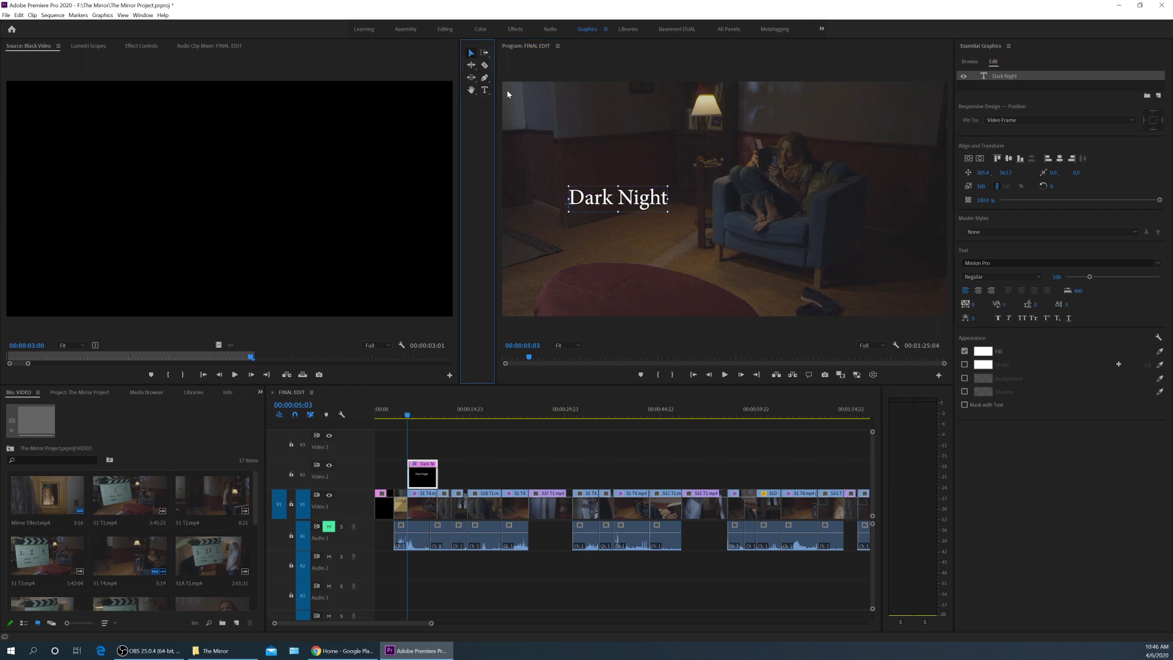
Try several alternative wordings, then retype the title text as 'Dark Evening'.
double_click(631, 202)
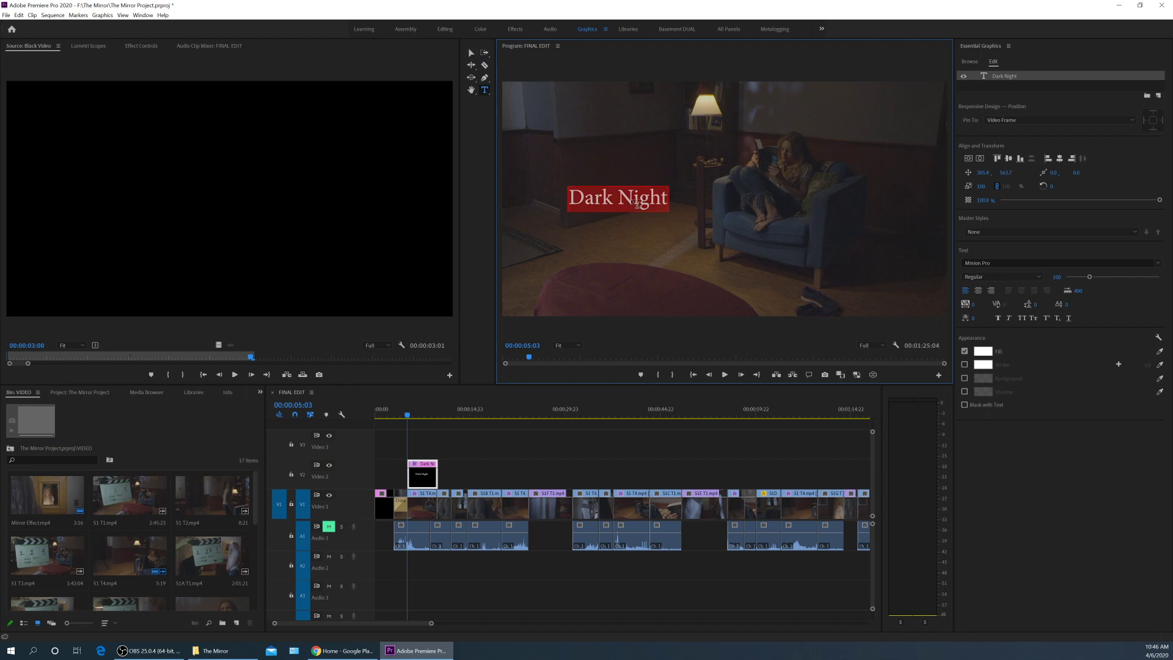
text(Scary Nig)
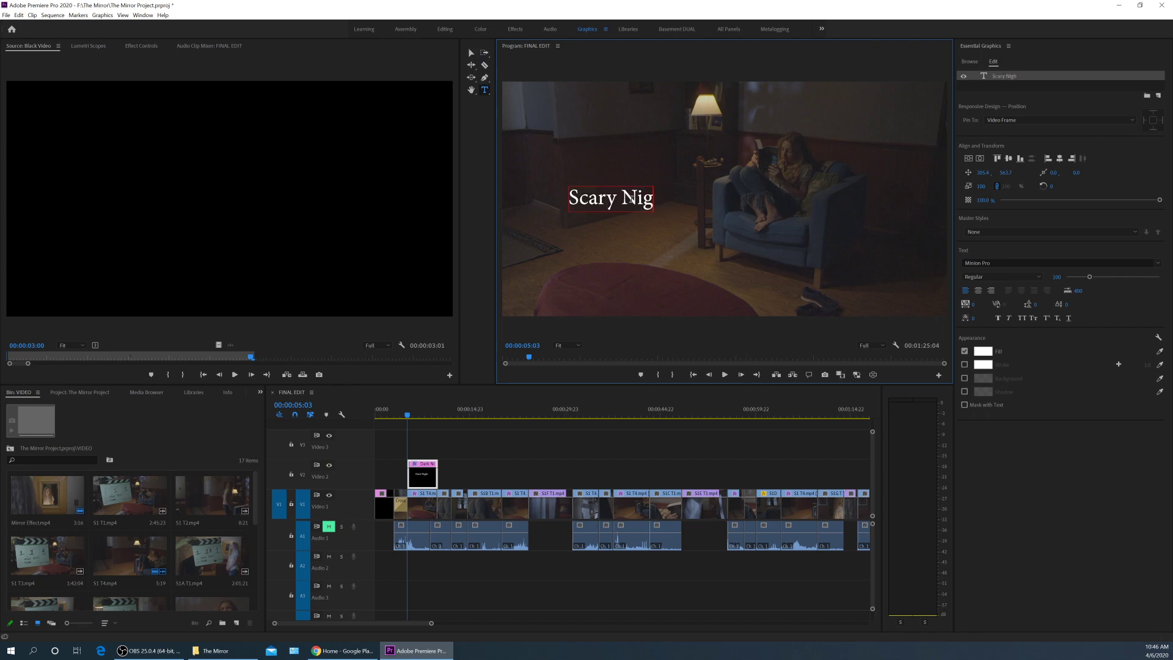
key(BackSpace)
key(BackSpace)
key(BackSpace)
key(BackSpace)
key(BackSpace)
key(BackSpace)
key(BackSpace)
key(BackSpace)
key(BackSpace)
text(Horrib)
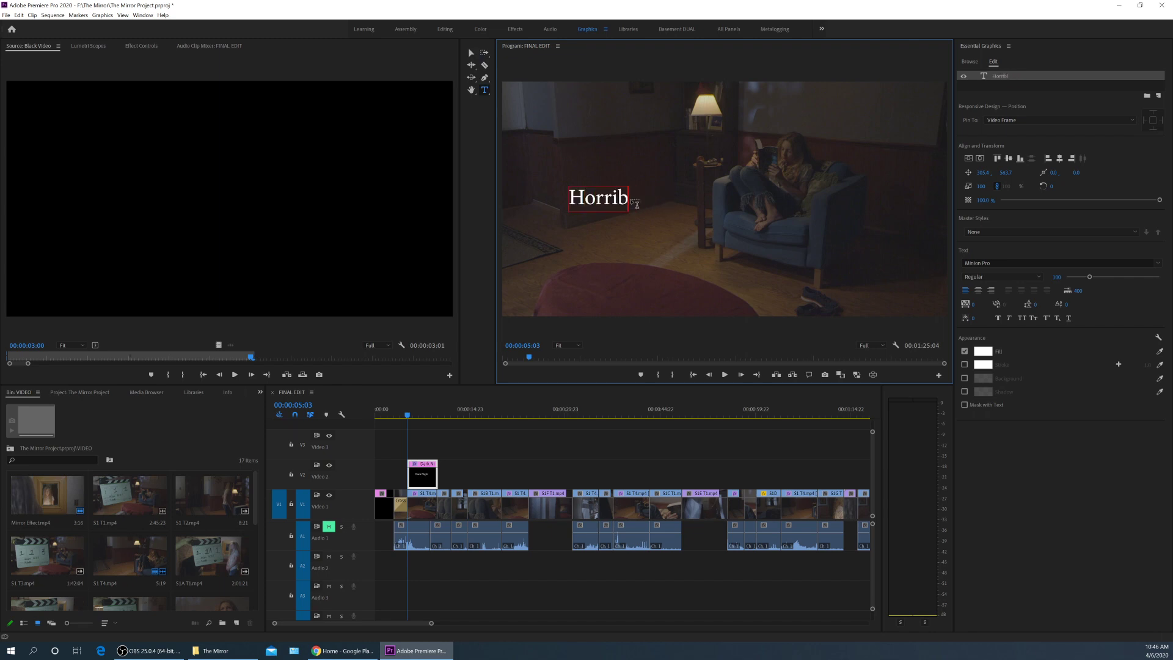
text(le Lady in teh)
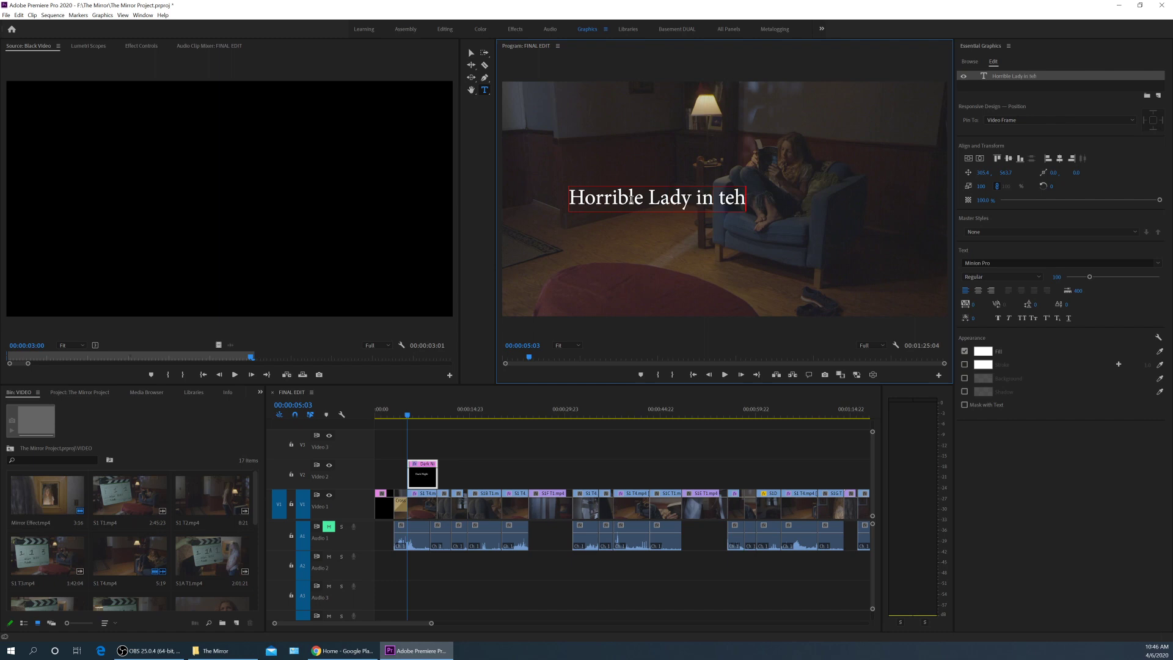
key(BackSpace)
key(BackSpace)
text(he Mirror Night)
key(ctrl+a)
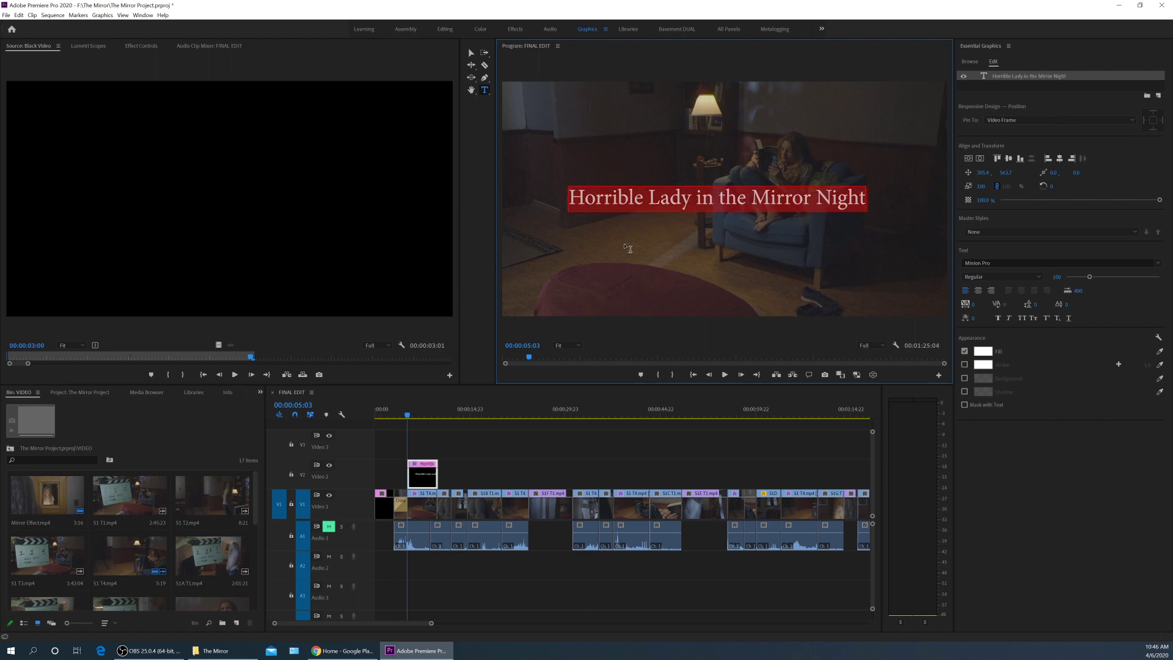
text(Dark Evening)
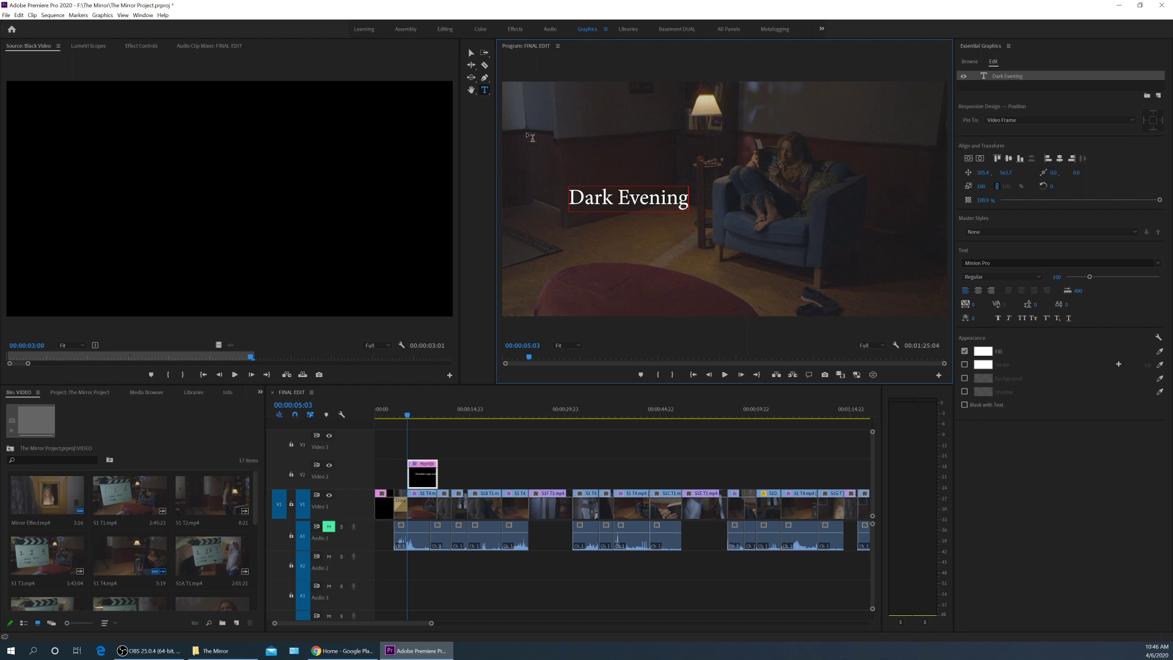
click(470, 52)
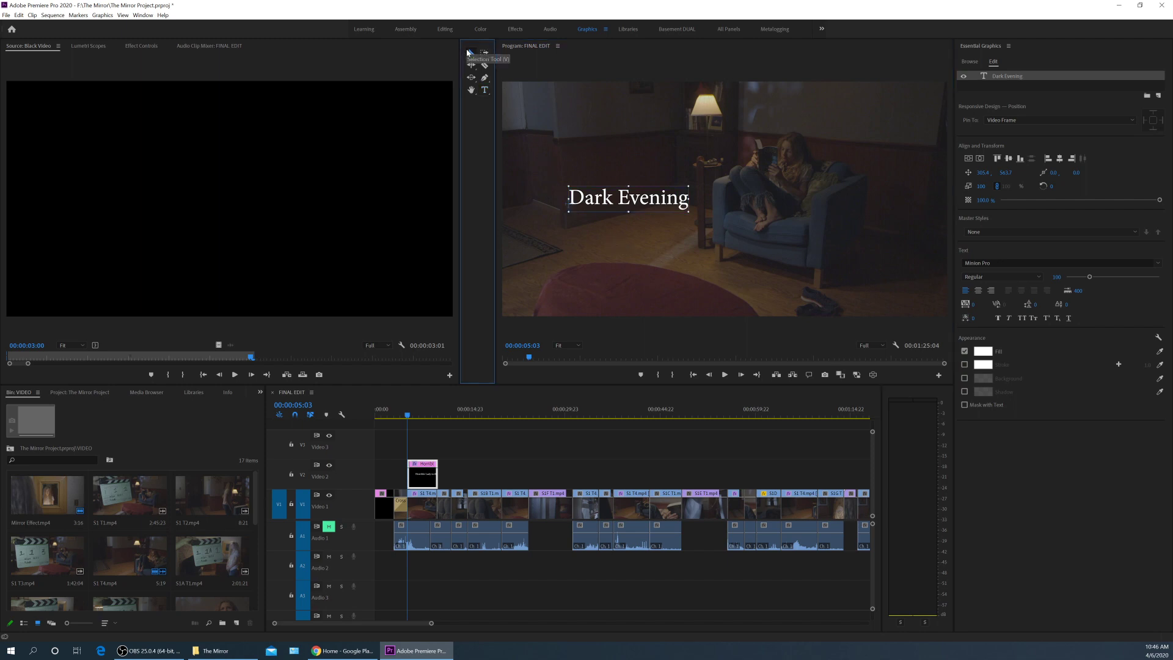
Scale the 'Dark Evening' title uniformly to 160 and move it left and slightly lower.
drag(688, 187, 697, 185)
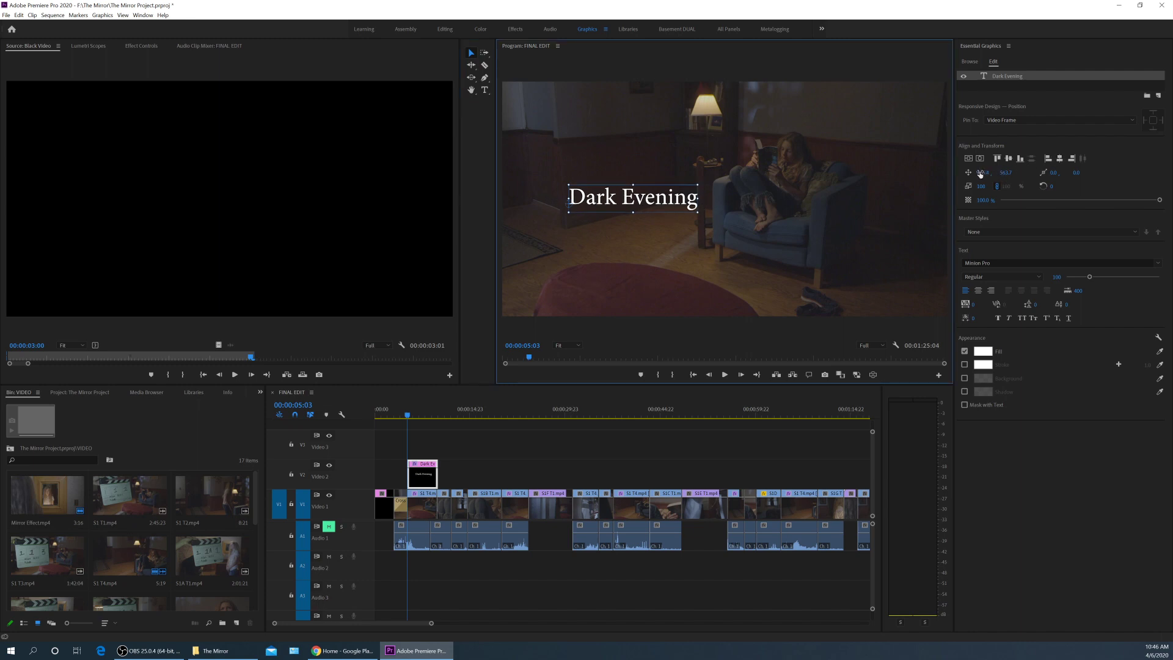
drag(980, 173, 1010, 185)
click(997, 186)
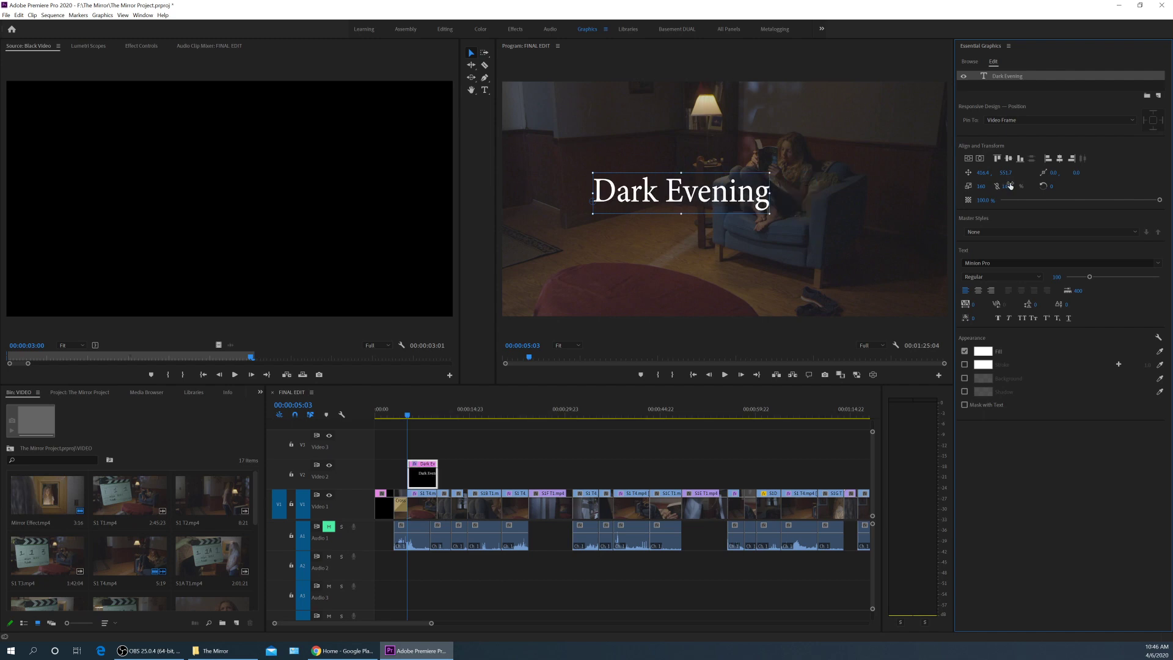
click(995, 186)
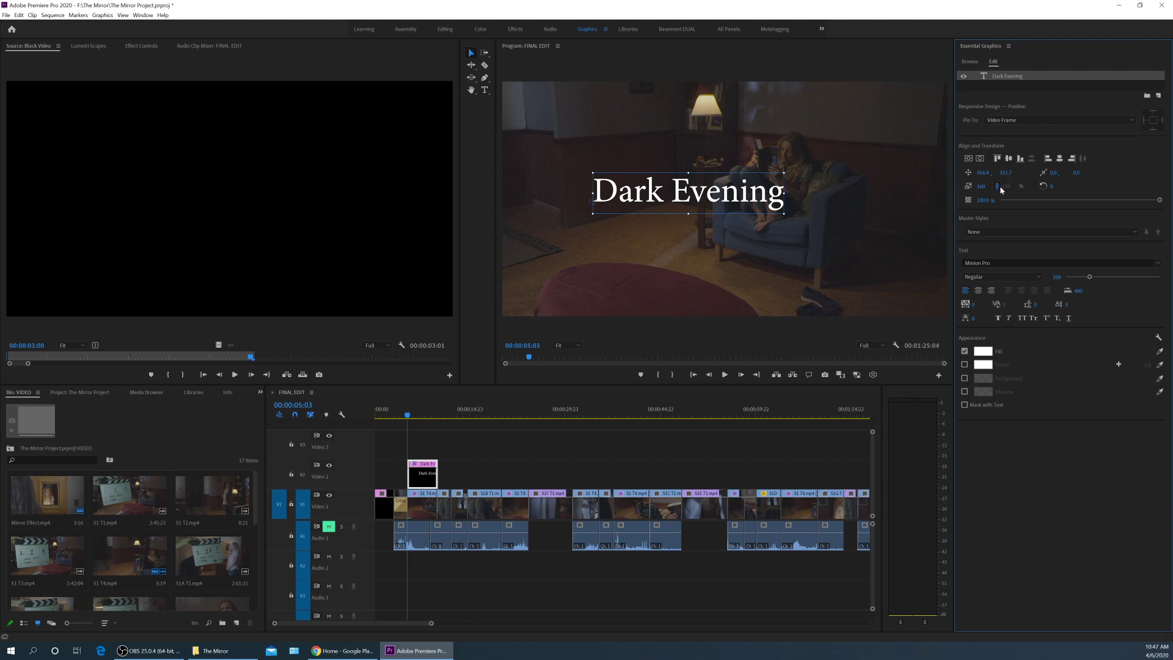
drag(746, 204, 713, 210)
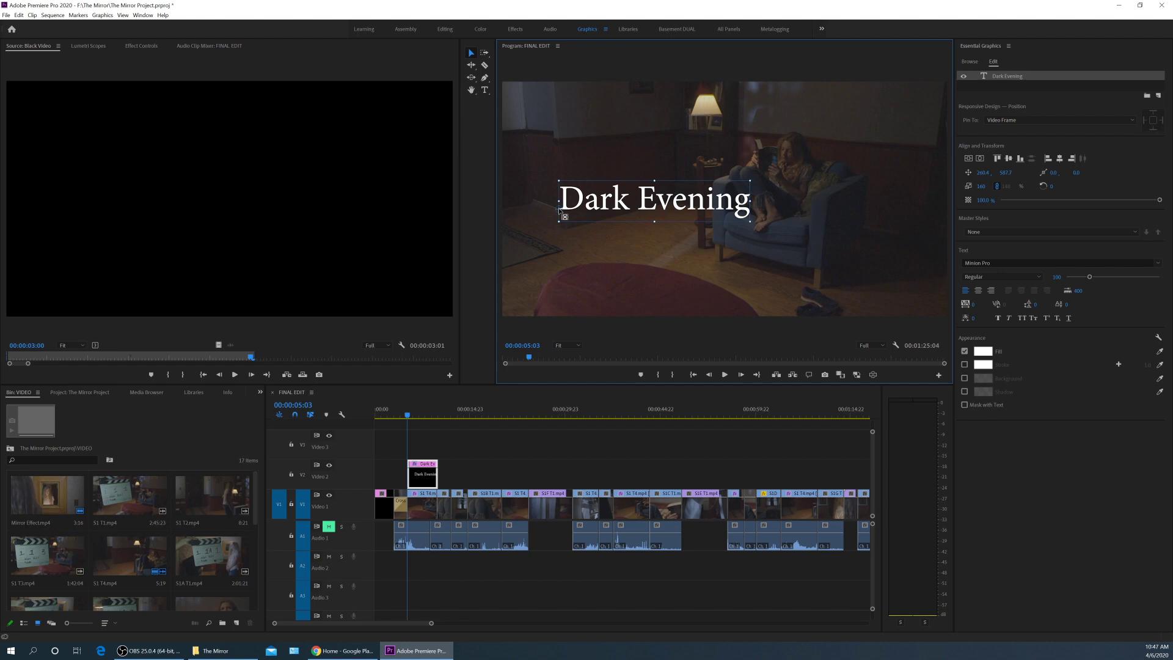
Centre-align the title, move it to mid-frame, and add a second line reading 'Hello'.
click(978, 290)
drag(598, 203, 748, 181)
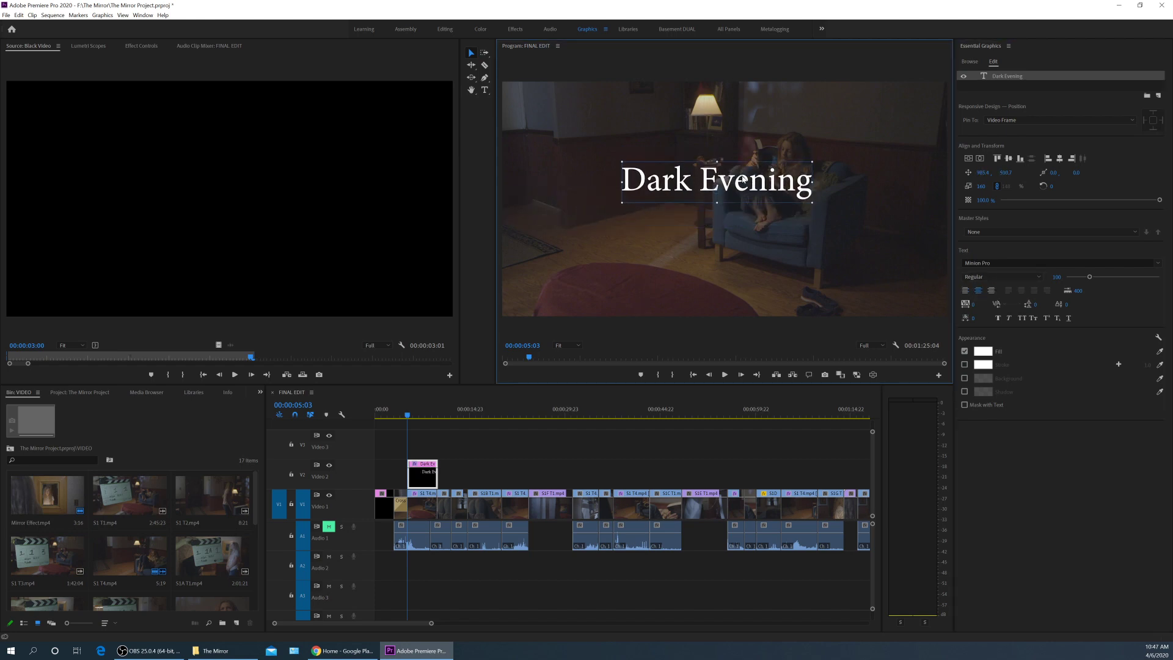
double_click(796, 187)
click(818, 190)
key(Return)
text(He)
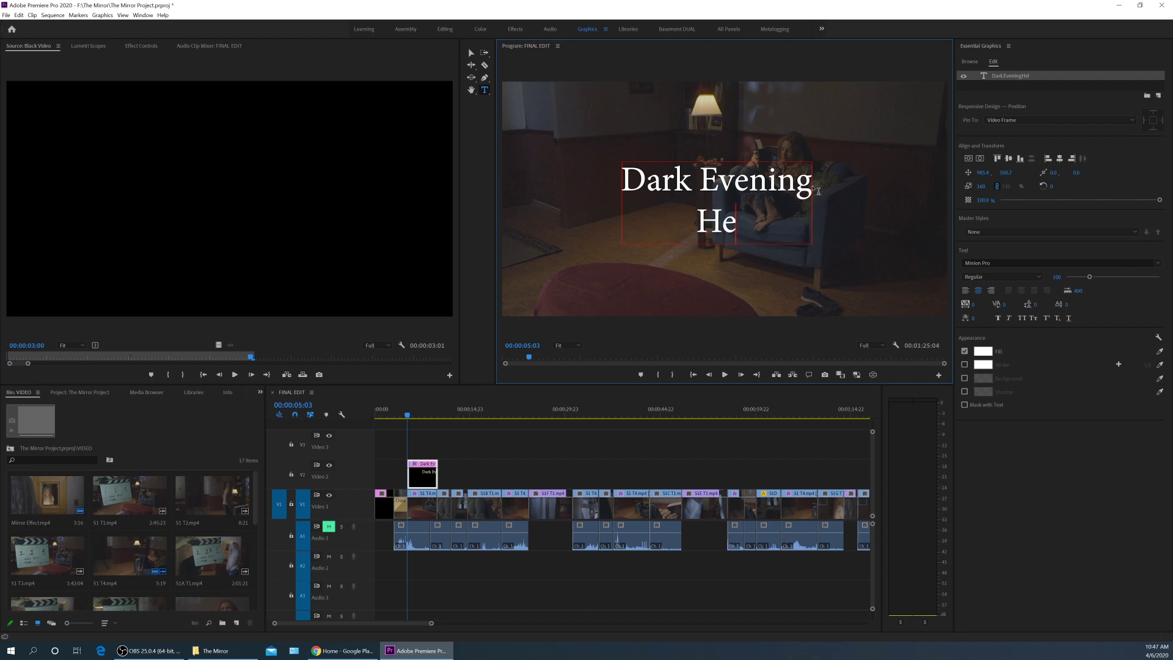
text(llo)
key(Escape)
key(Left)
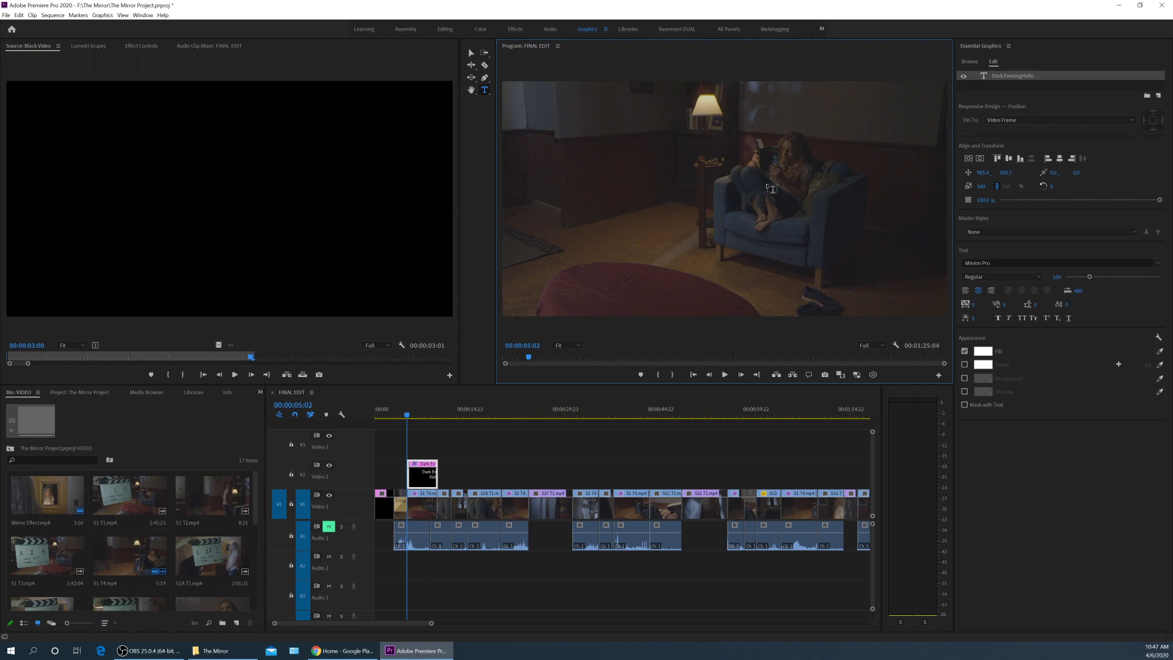
Remove 'Hello' so only 'Dark Evening' remains, then move the title lower left.
click(636, 156)
key(v)
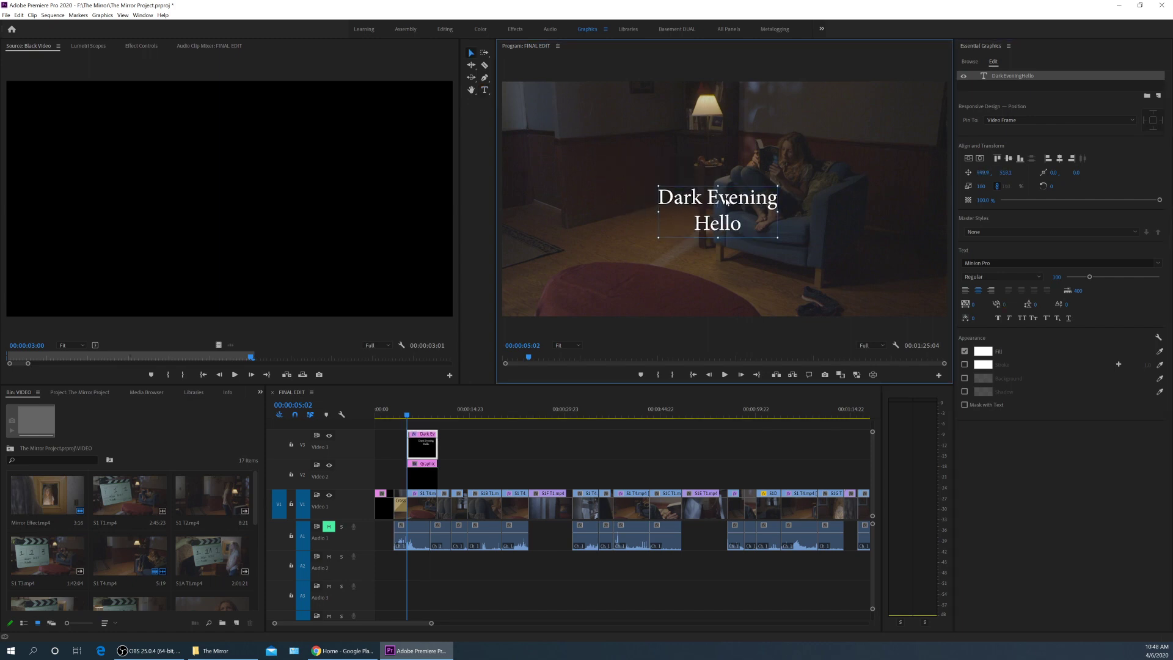
drag(726, 200, 732, 185)
double_click(748, 209)
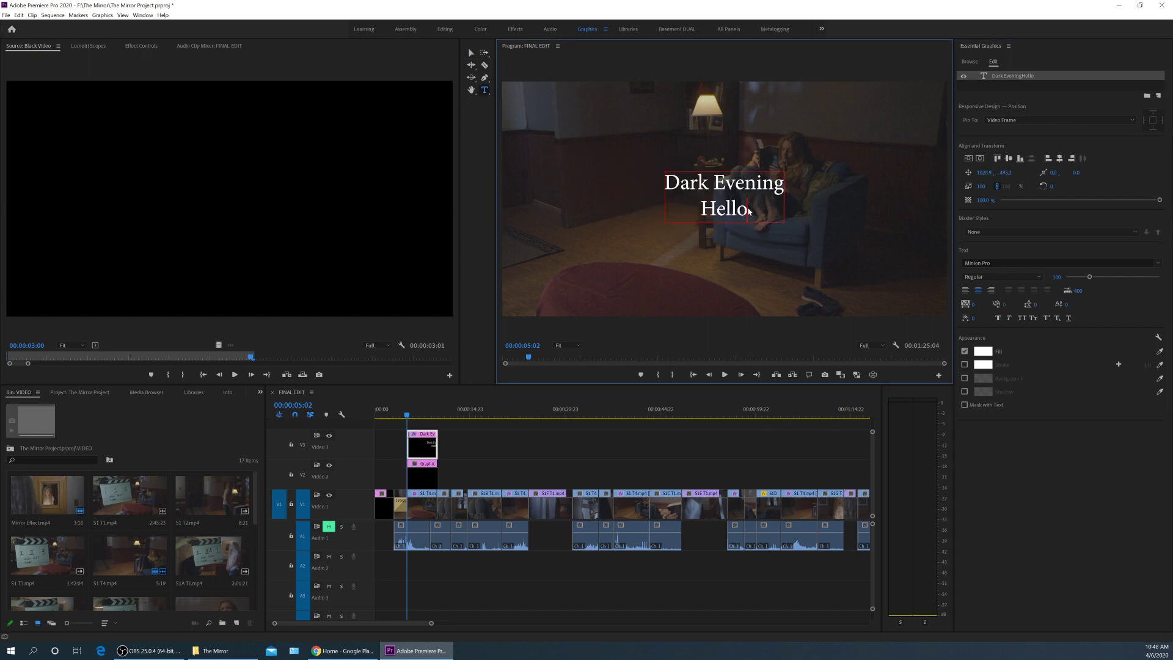
key(BackSpace)
key(BackSpace)
key(BackSpace)
key(BackSpace)
key(BackSpace)
key(BackSpace)
click(472, 53)
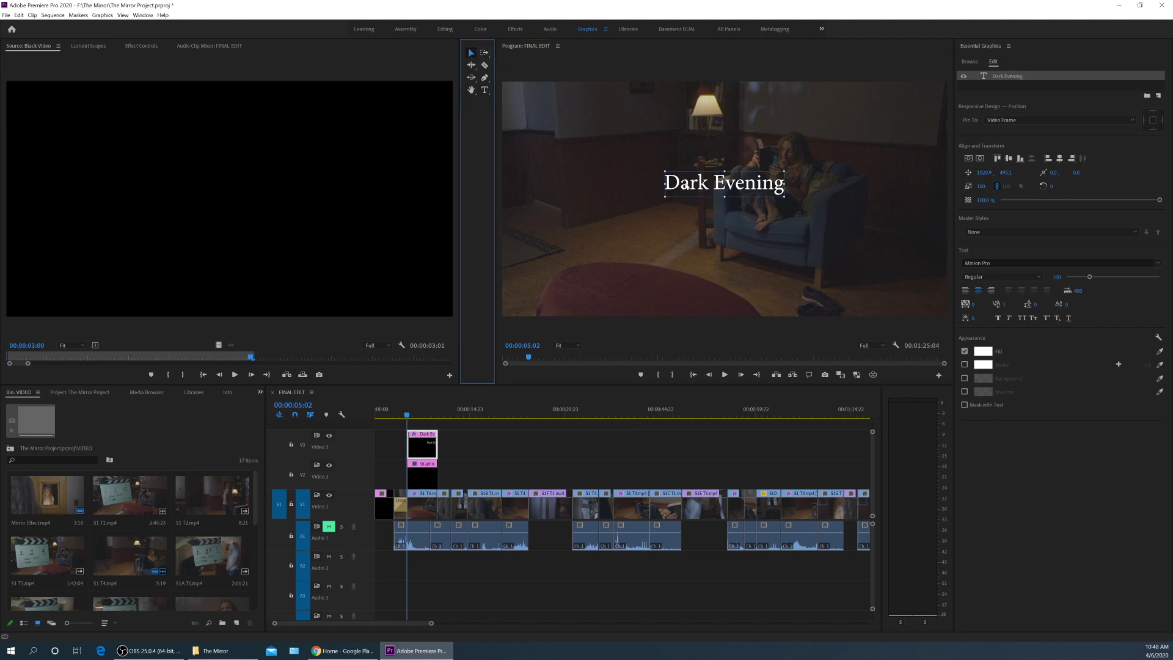
drag(682, 185, 653, 259)
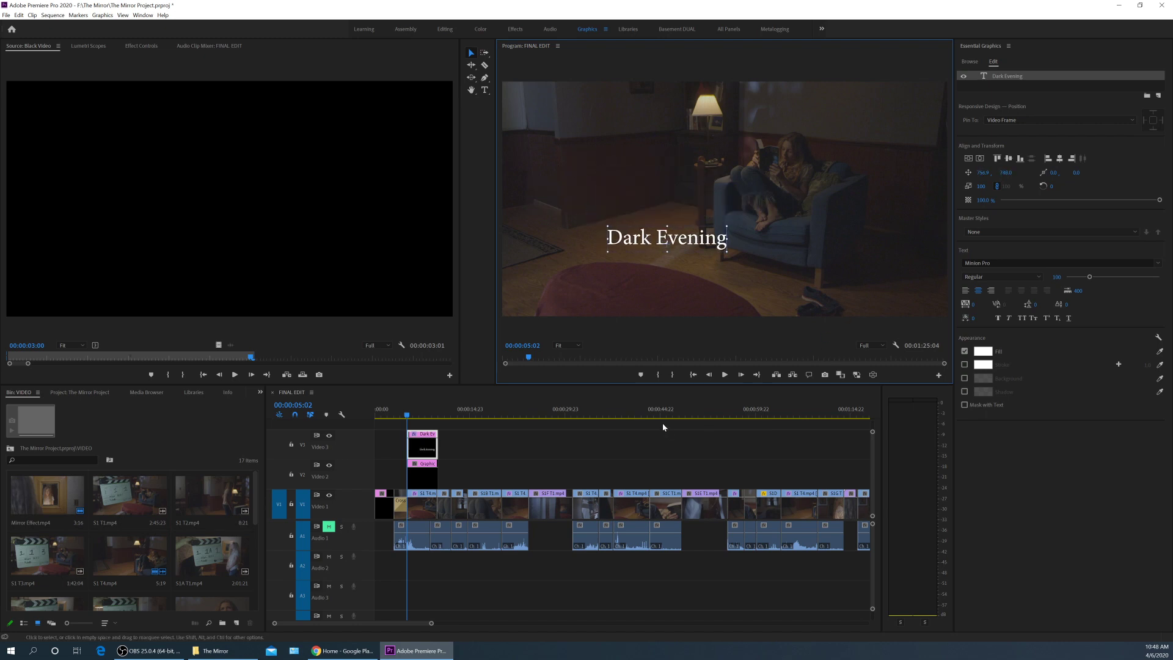
Delete the leftover graphic clip, move the title clip down to Video 2, and reposition the title.
click(428, 484)
key(Delete)
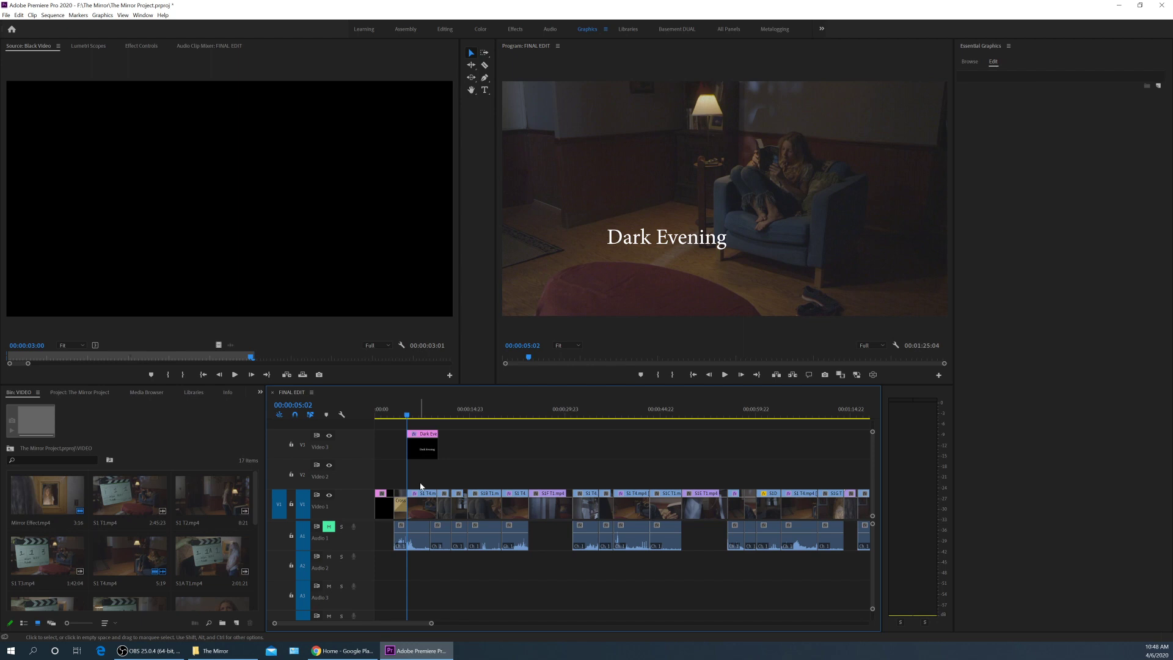
click(426, 457)
drag(425, 457, 426, 487)
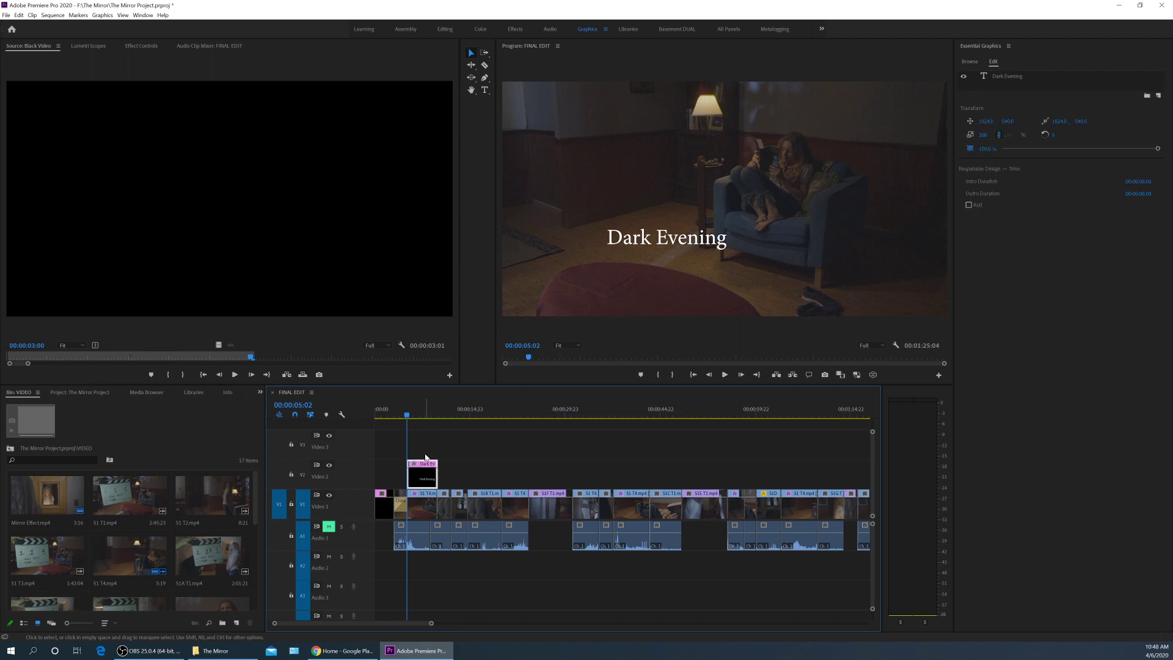
click(643, 247)
drag(683, 218, 719, 187)
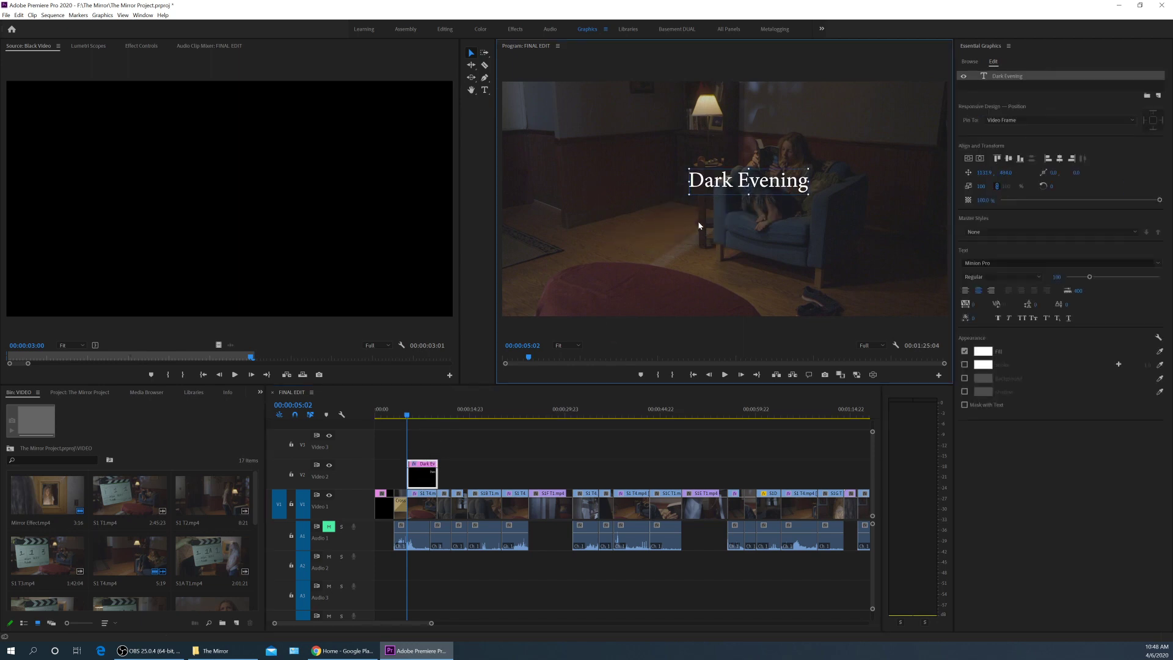
Lengthen the title clip, add cross dissolves at both ends, and preview the fades.
click(418, 455)
key(Return)
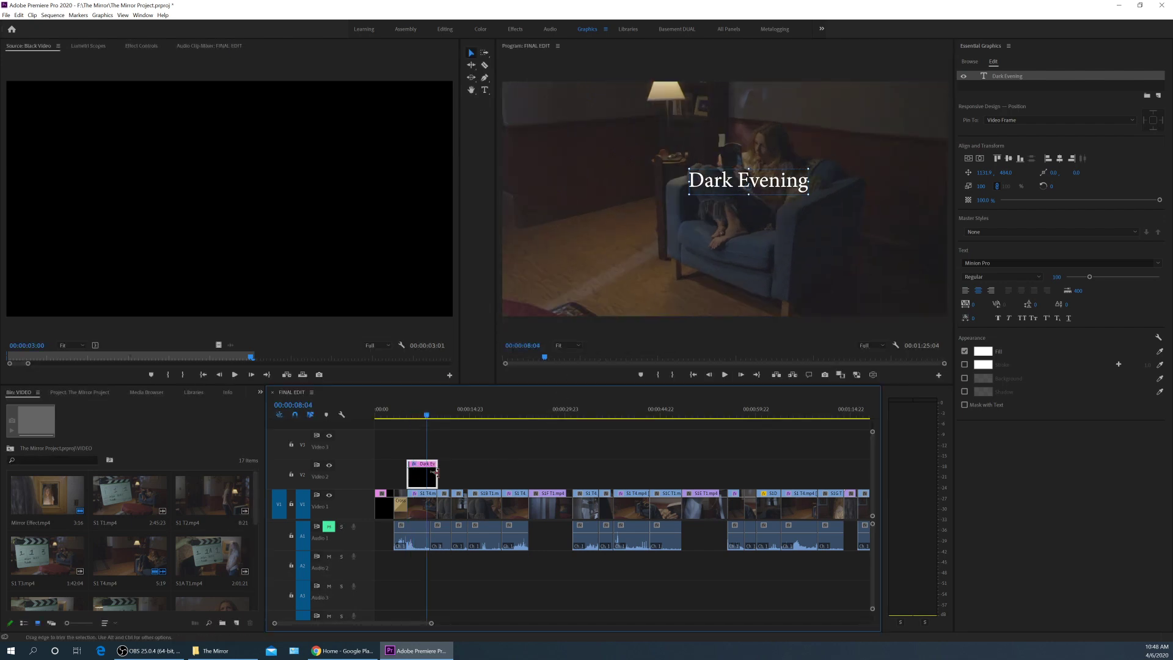
drag(434, 474, 494, 474)
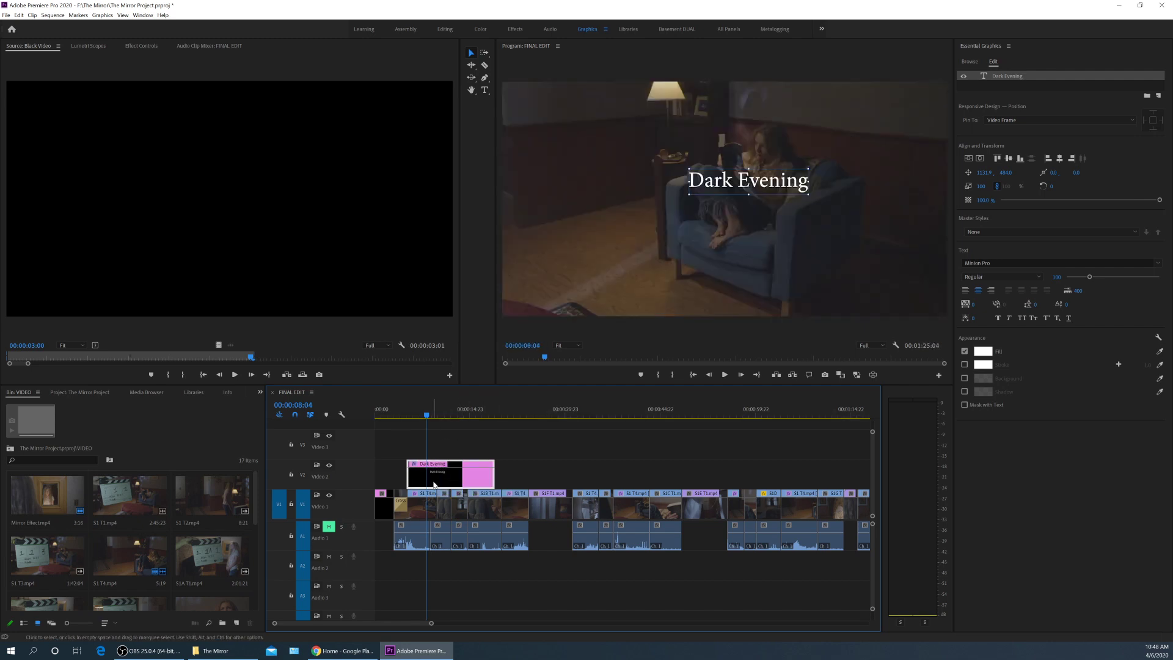
key(ctrl+d)
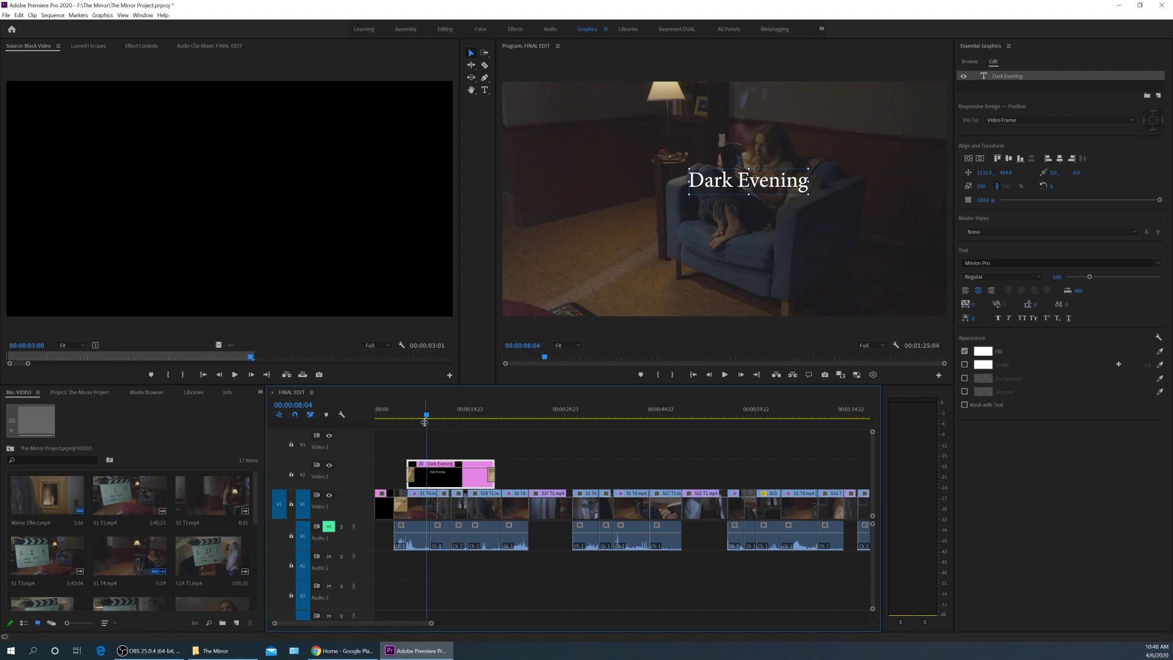
drag(424, 422, 415, 421)
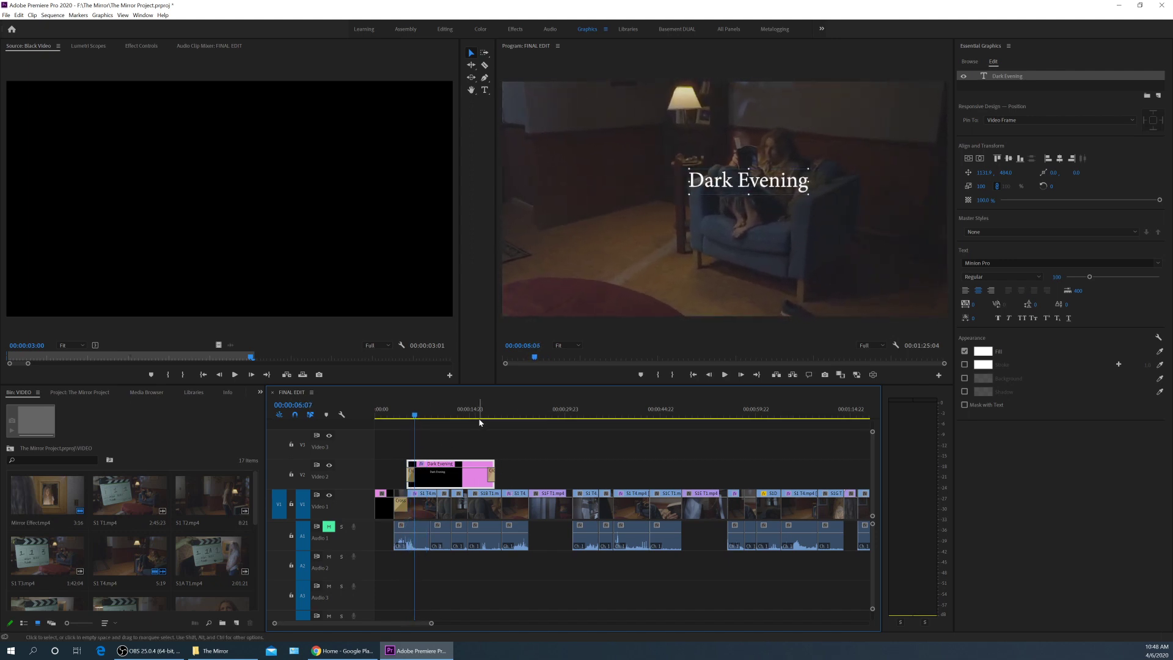
click(479, 422)
key(space)
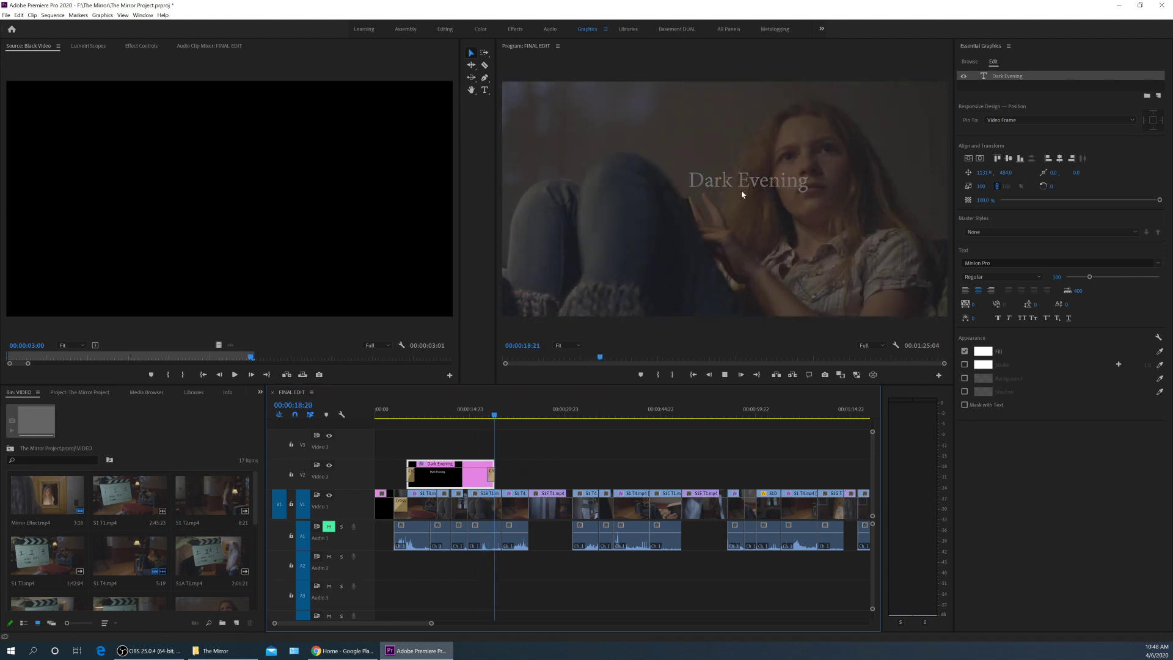
key(space)
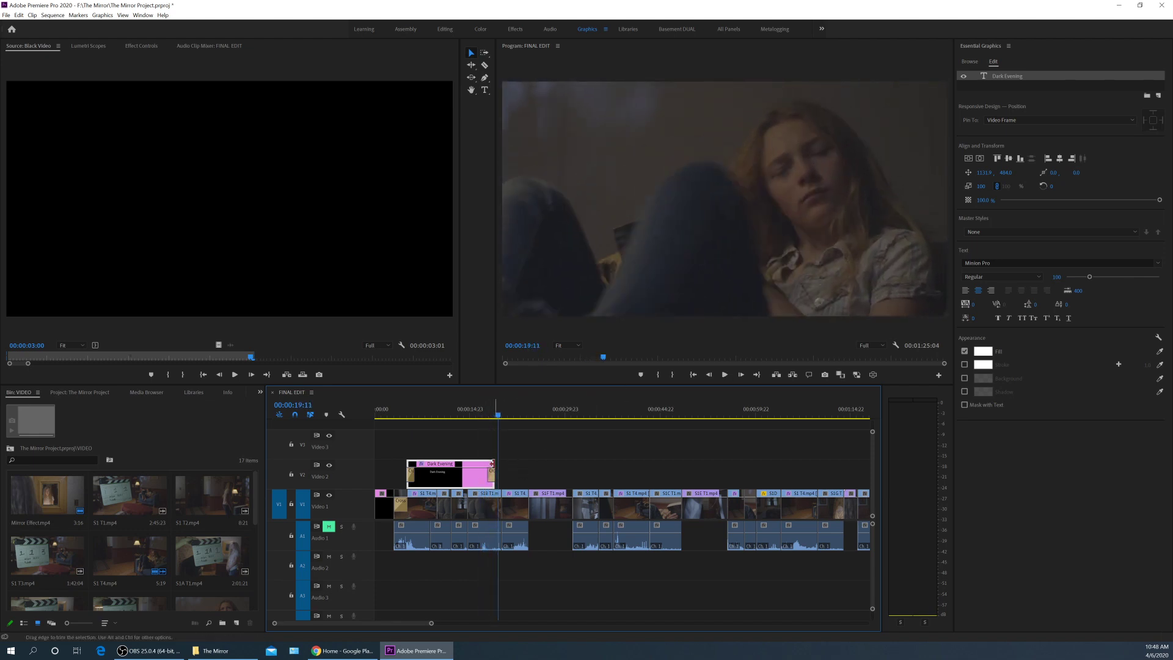
Shorten the title clip, set the font to Papyrus, and enlarge the title to 225.
drag(492, 467, 452, 429)
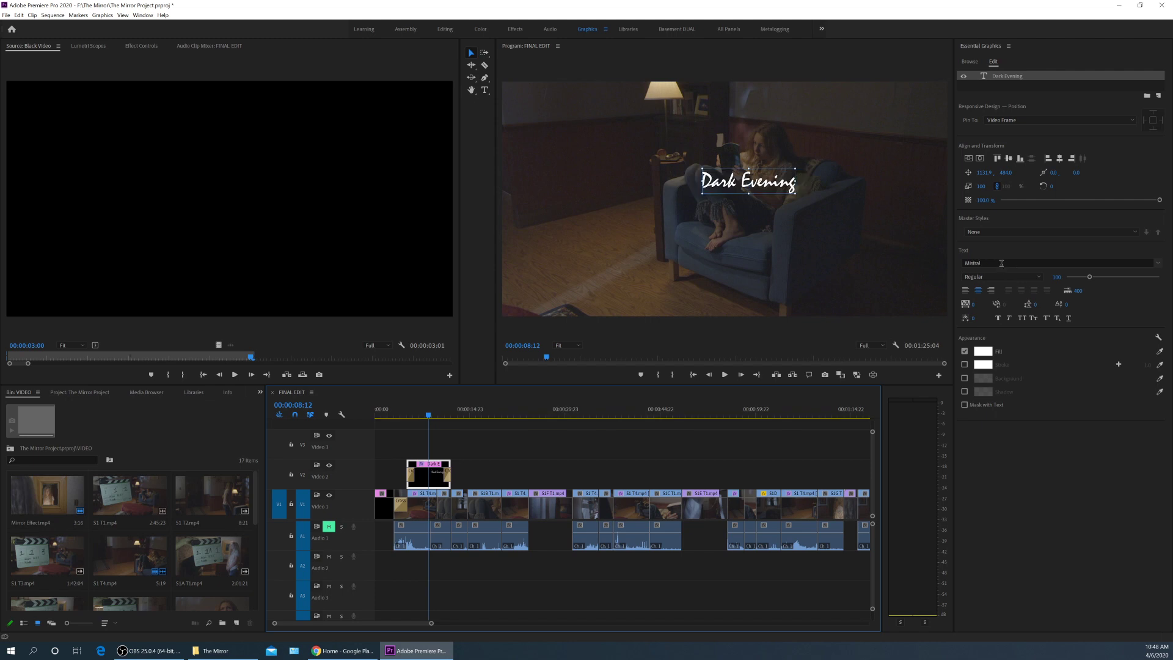
key(Down)
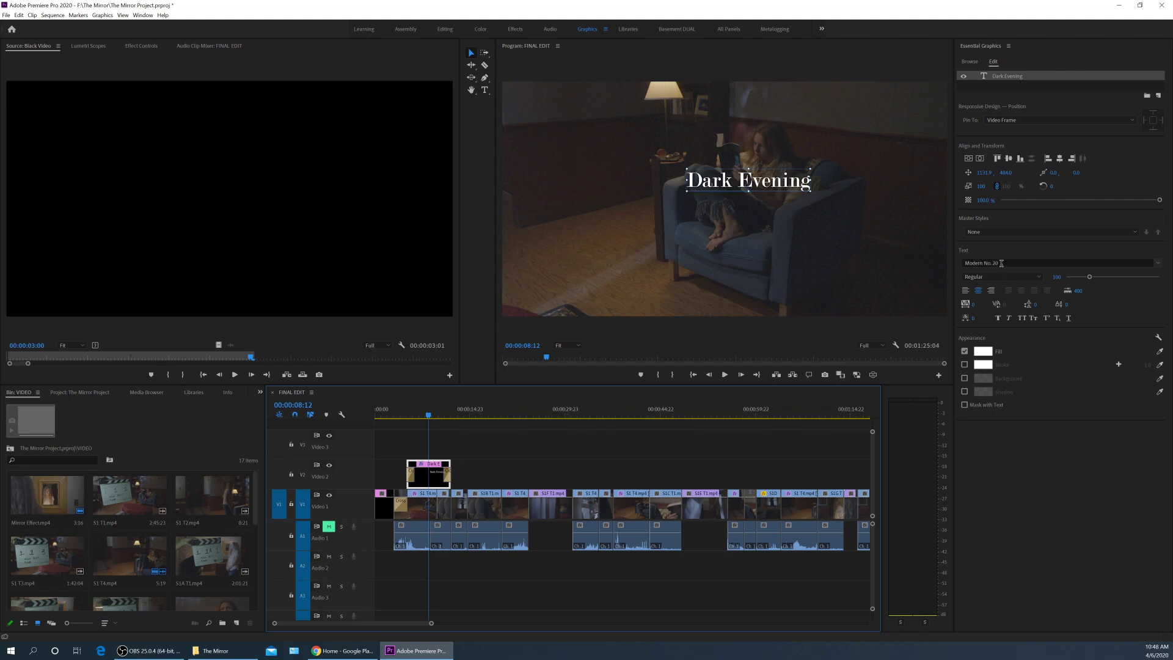
click(1157, 263)
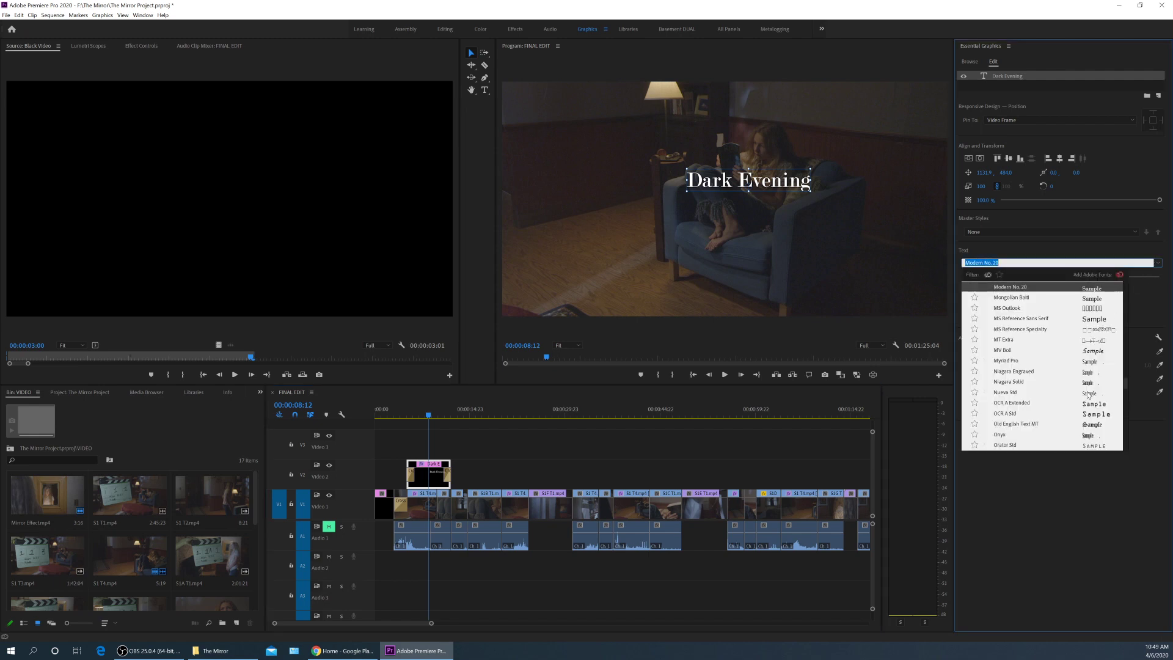
key(Return)
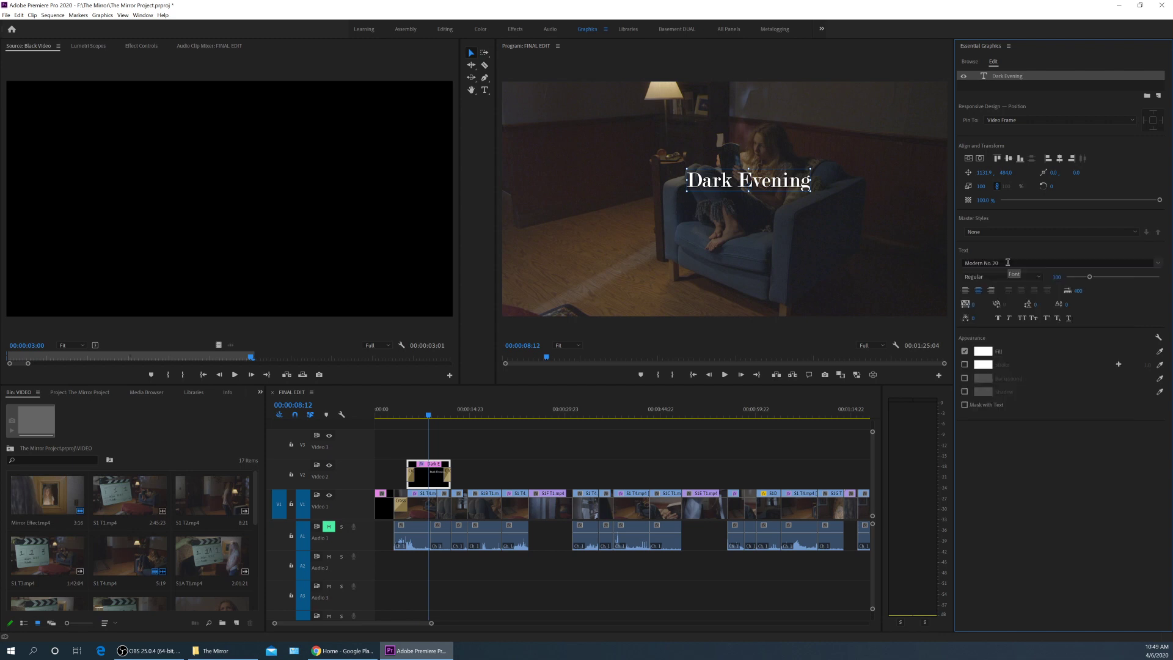
key(Down)
key(Down)
key(Down)
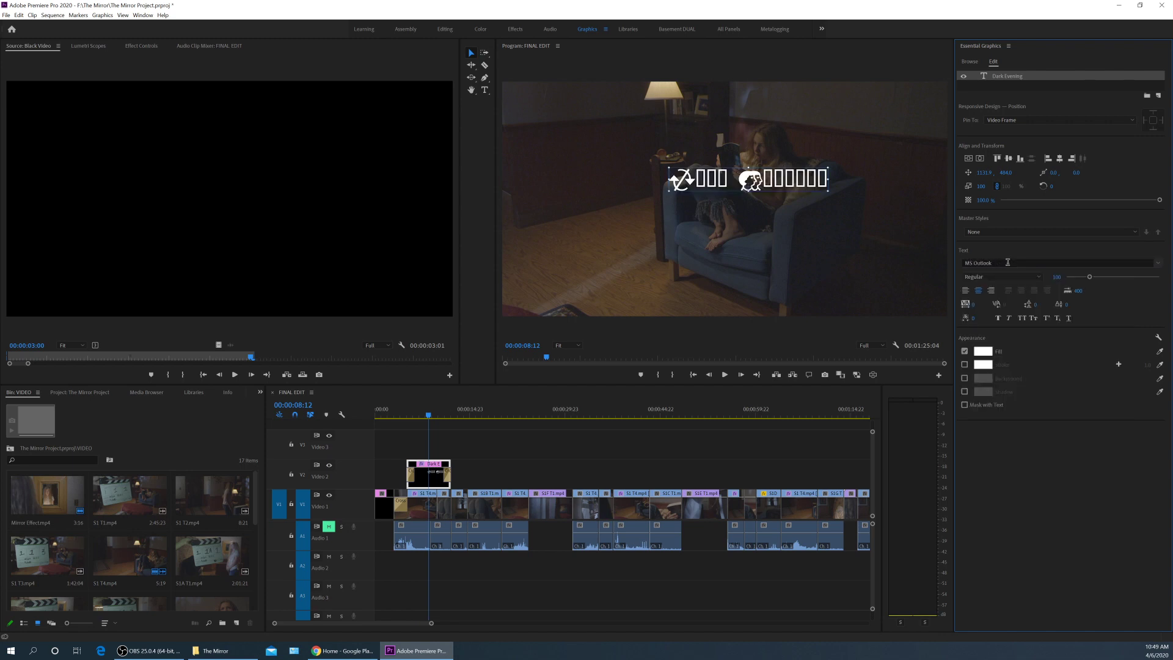
key(Down)
key(Down)
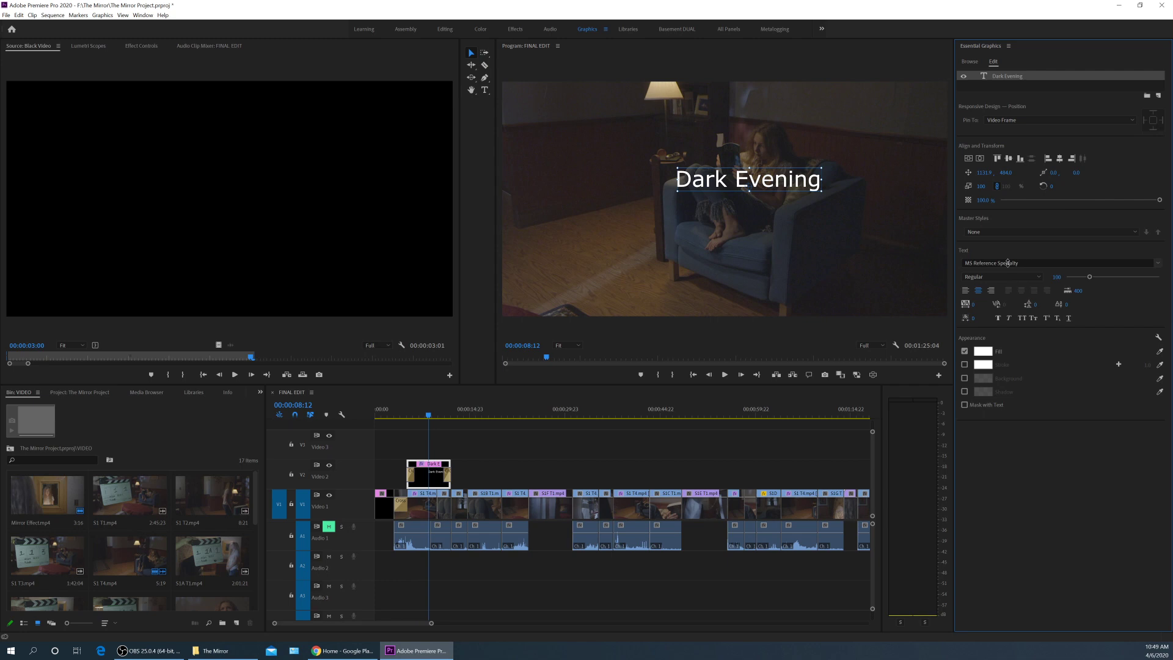
key(Down)
key(Down)
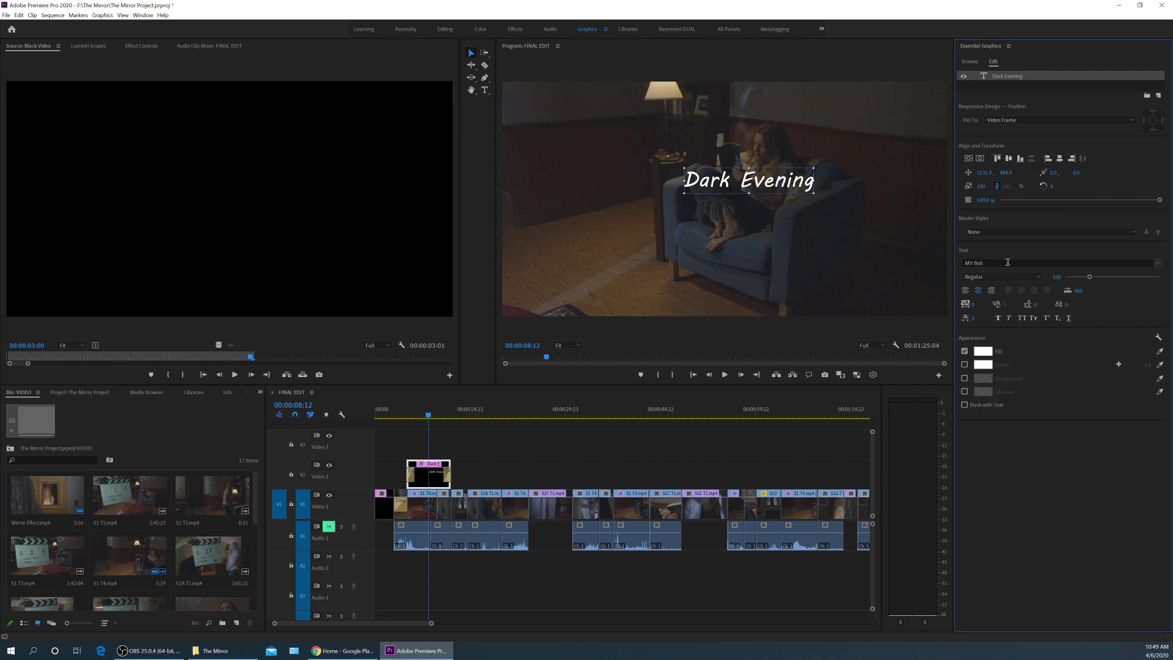
key(Down)
key(Down)
key(Down)
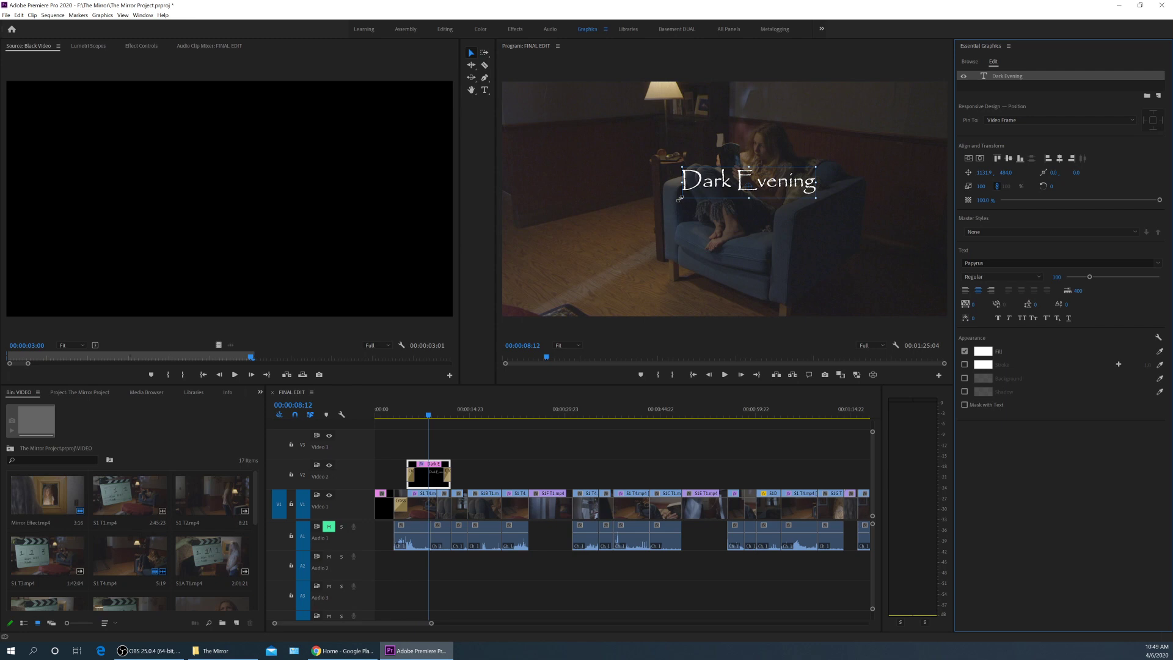
drag(680, 198, 608, 234)
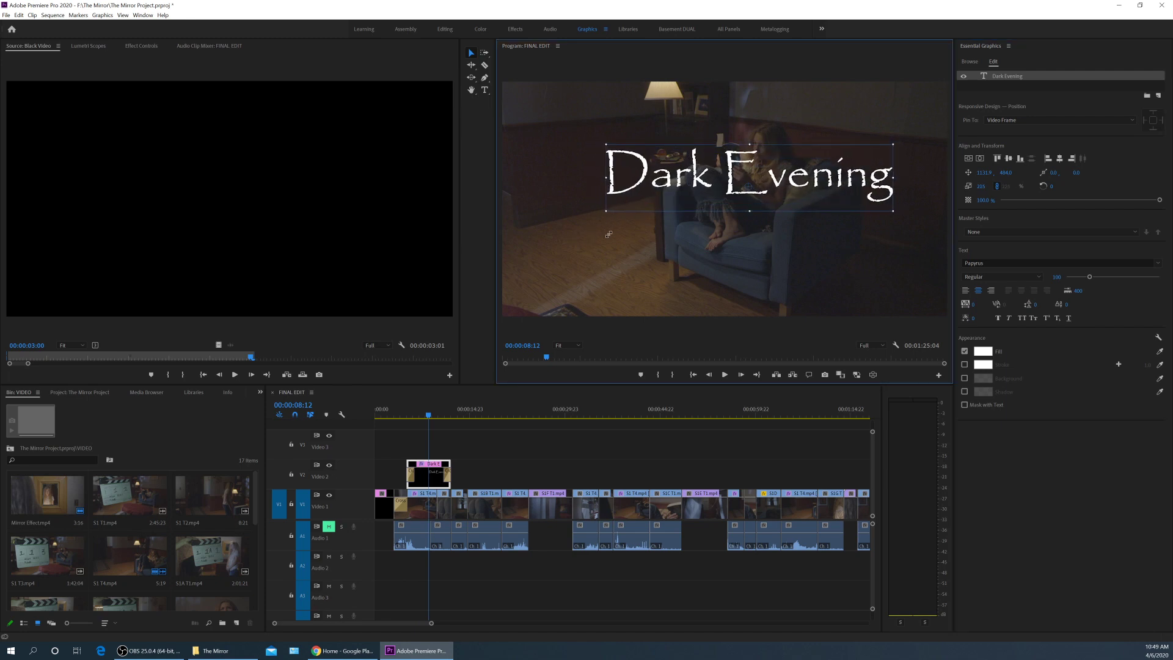
drag(731, 199, 725, 217)
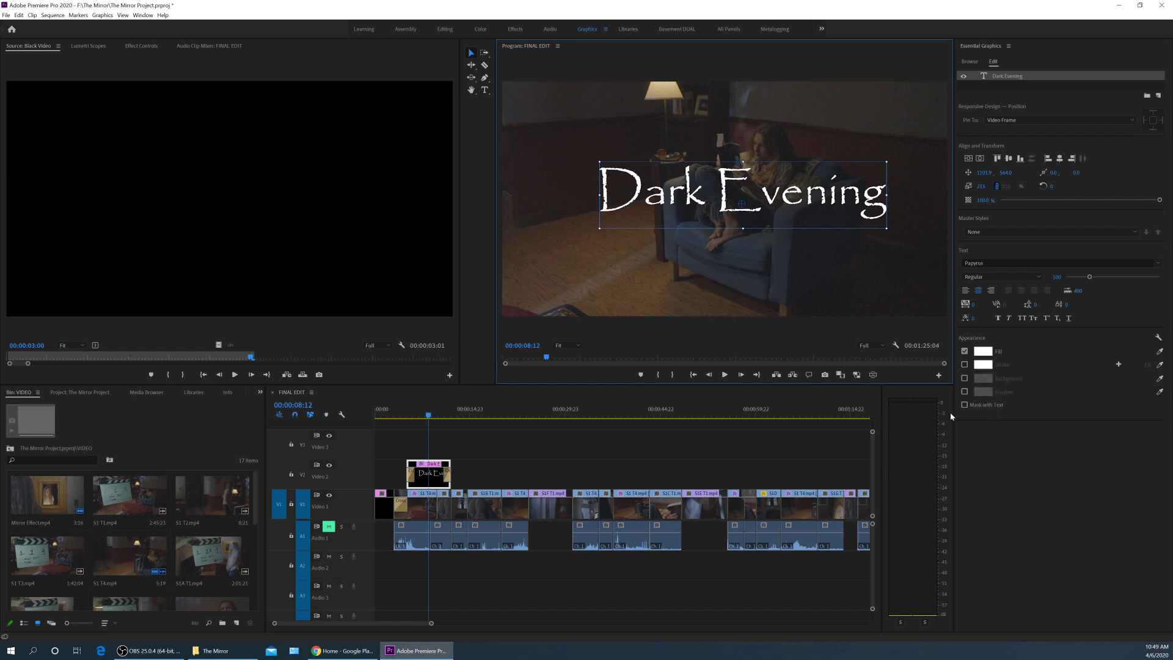
Enable a drop shadow at 100% opacity and distance 12.7, moving the title lower left.
click(965, 392)
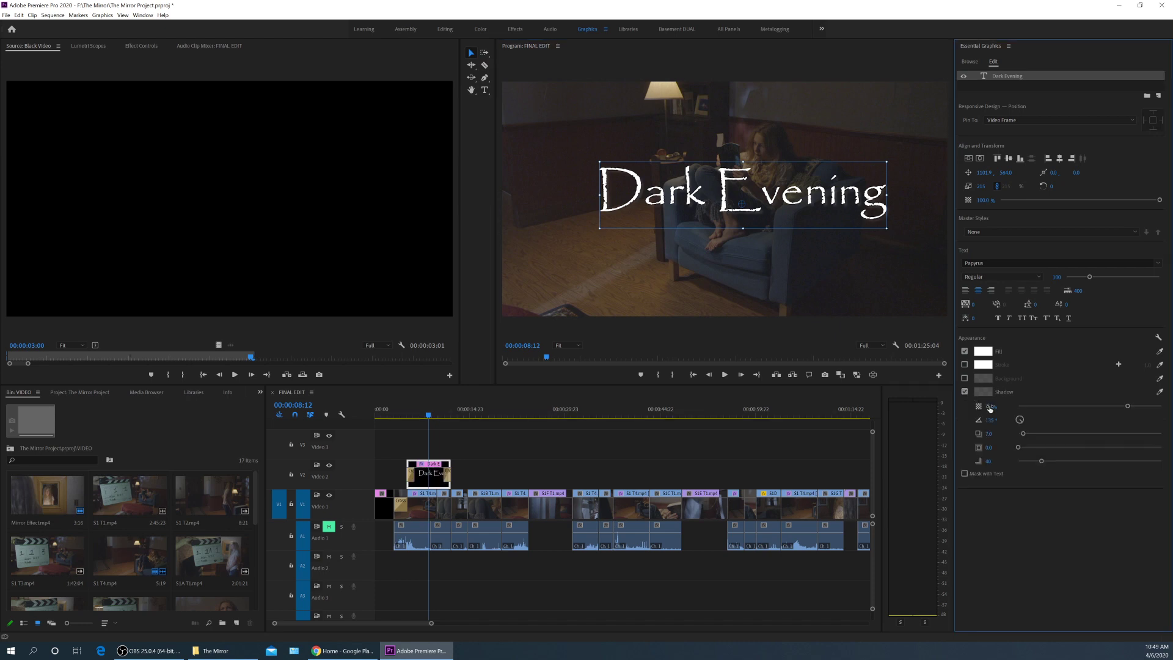
drag(641, 188, 592, 256)
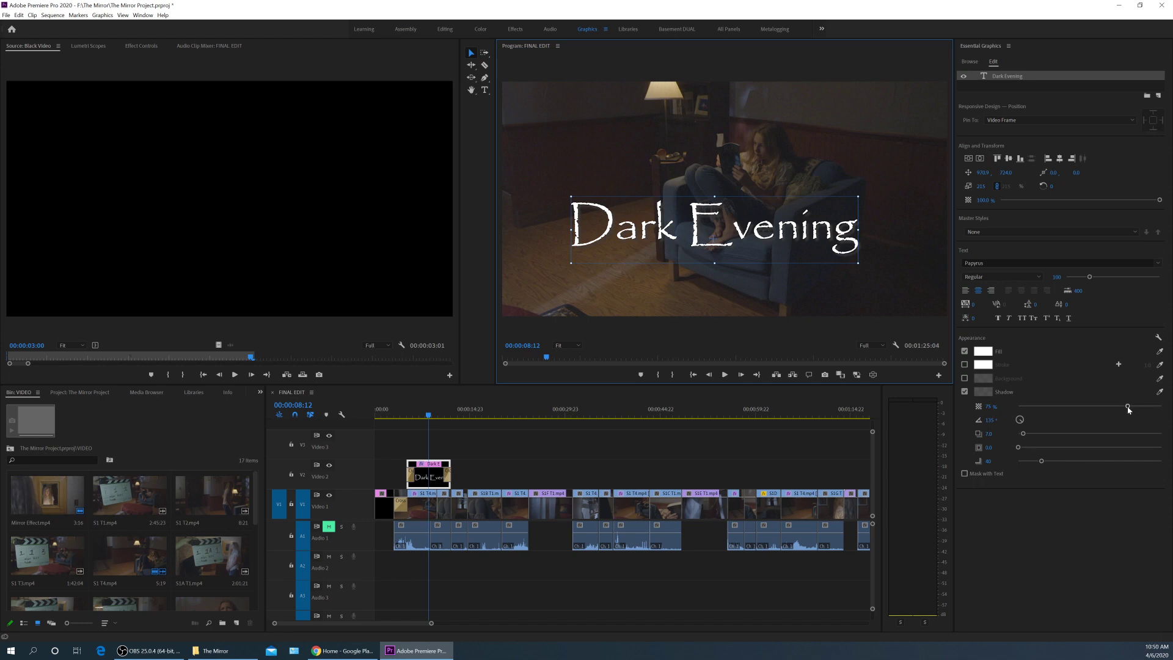
click(1157, 406)
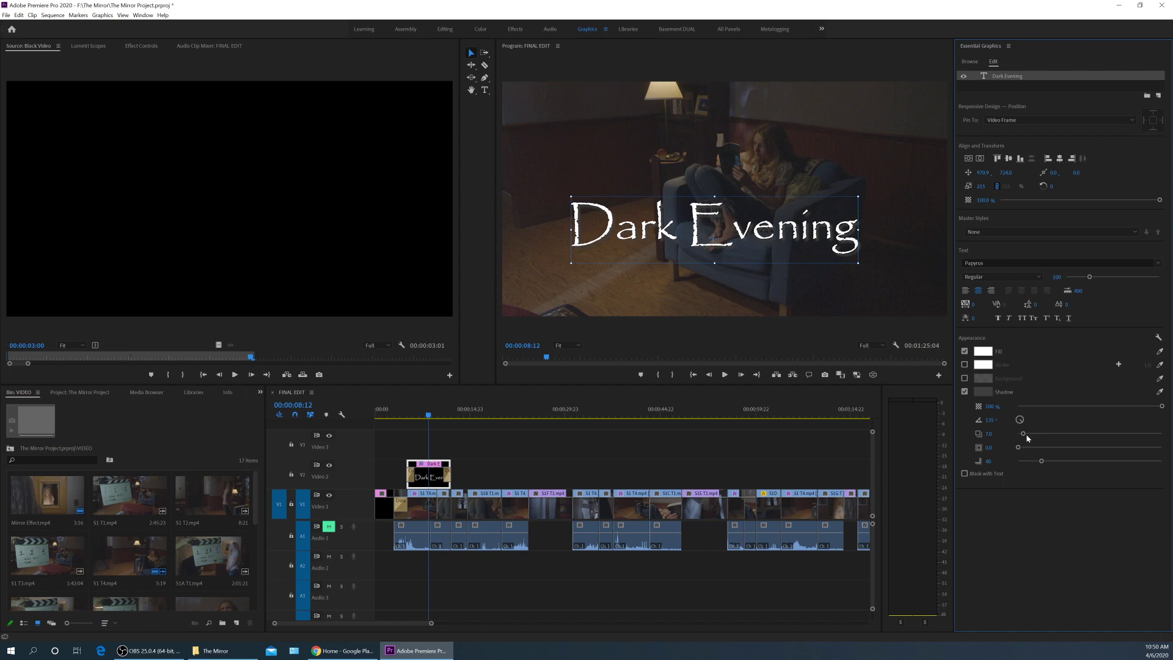
drag(1026, 438, 1032, 434)
Make the shadow colour black and increase the shadow blur.
click(988, 393)
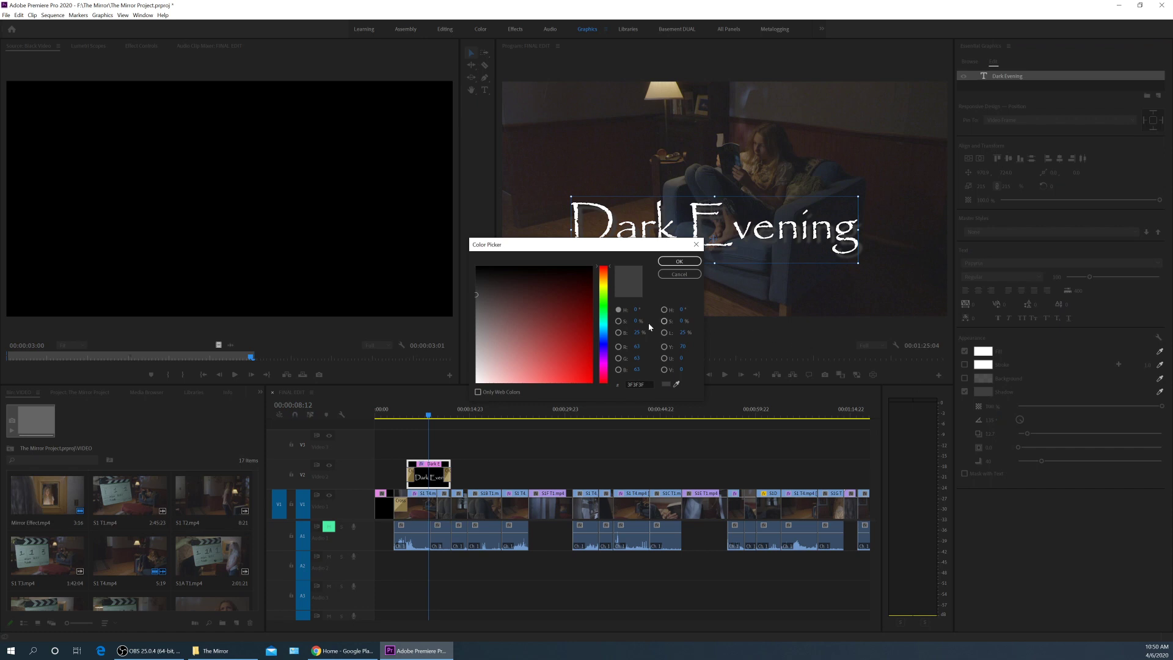
click(504, 278)
click(679, 262)
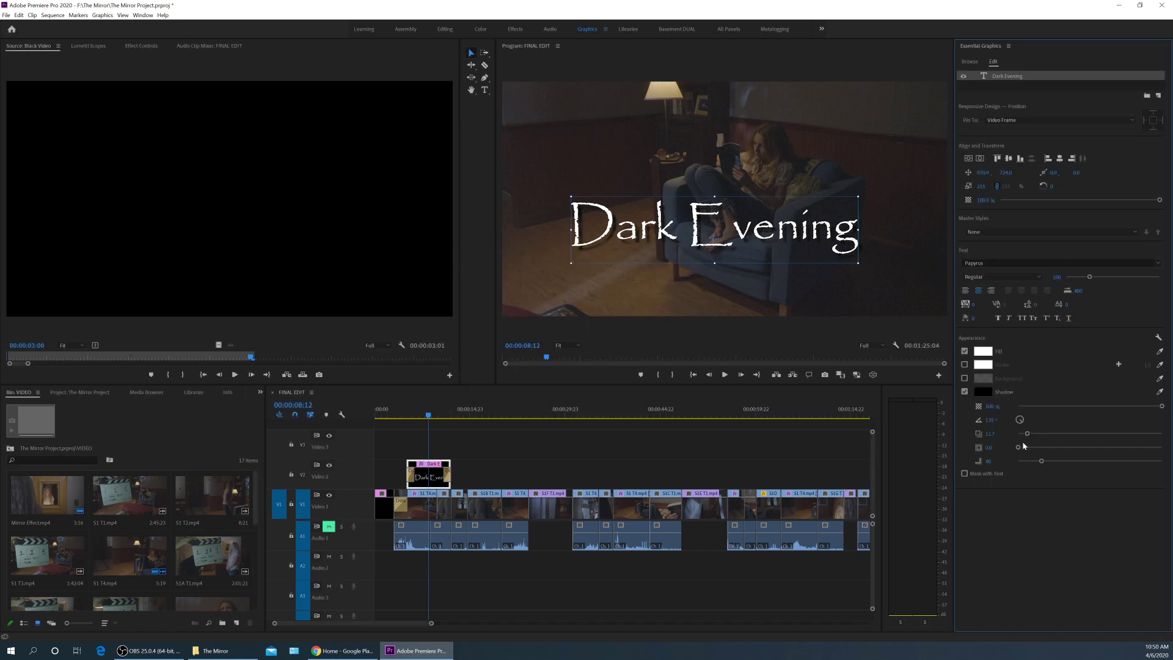
drag(1032, 437, 1047, 434)
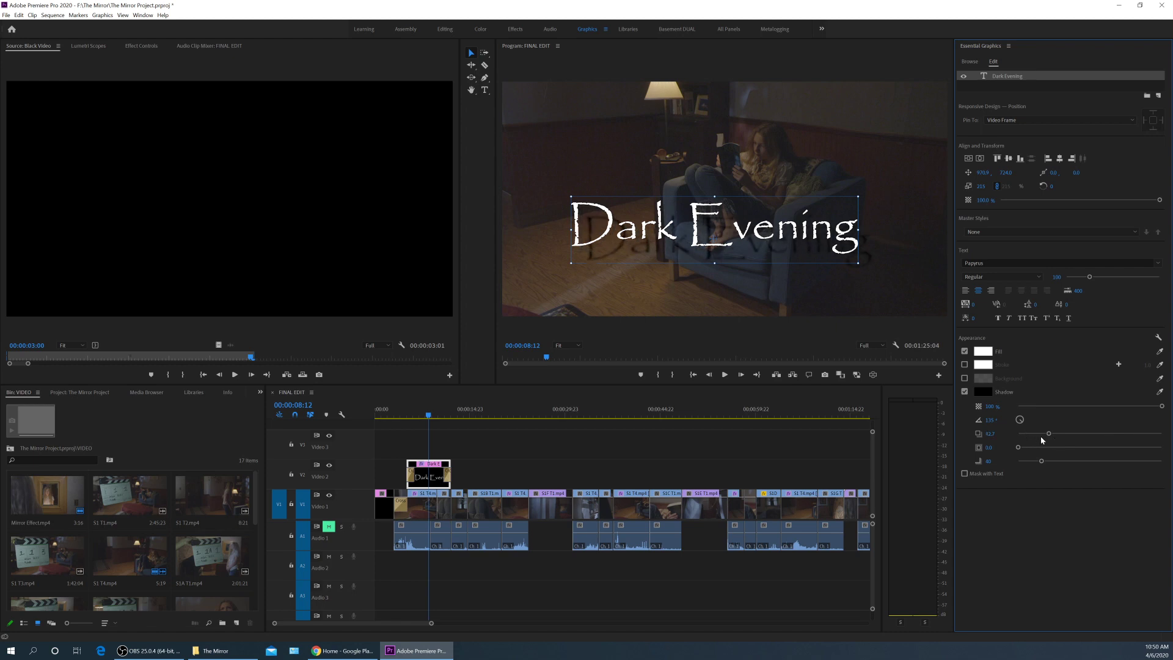
key(ctrl+z)
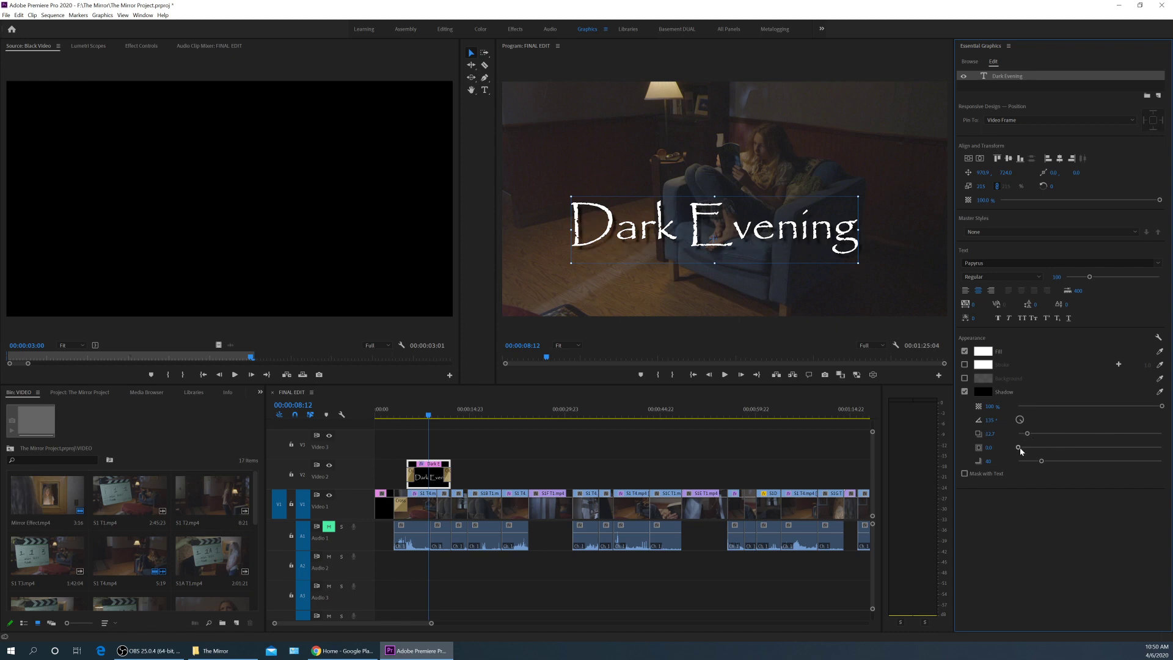
drag(1042, 462, 1047, 461)
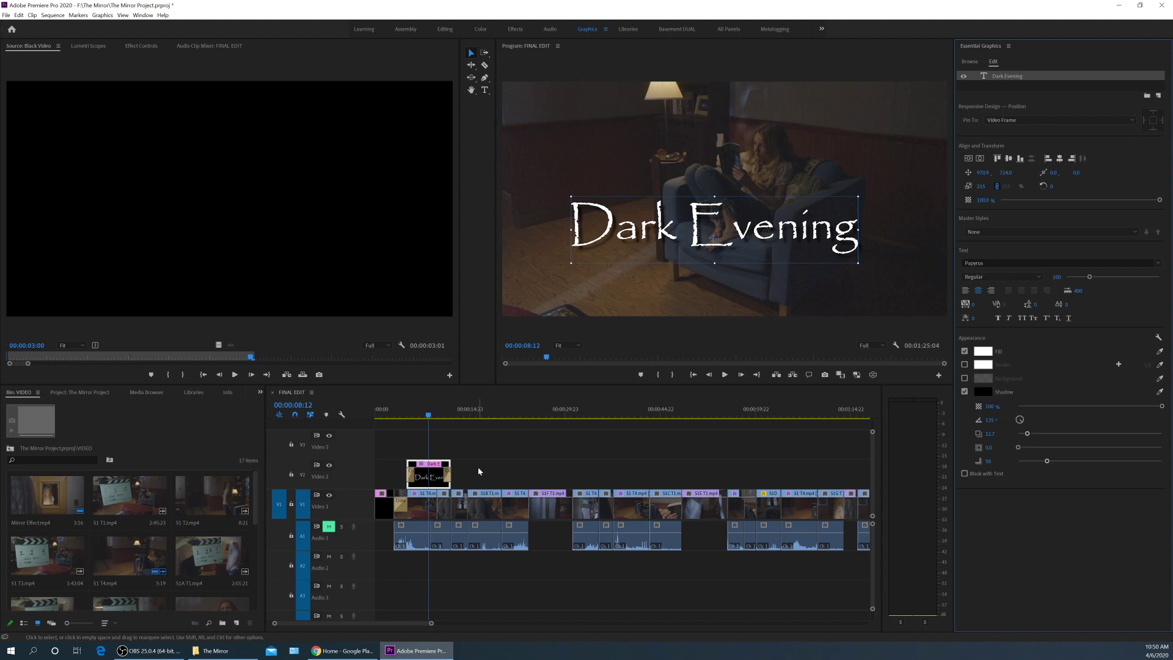
Remove the title clip from its track and insert it on V1 after the Black Video.
click(426, 477)
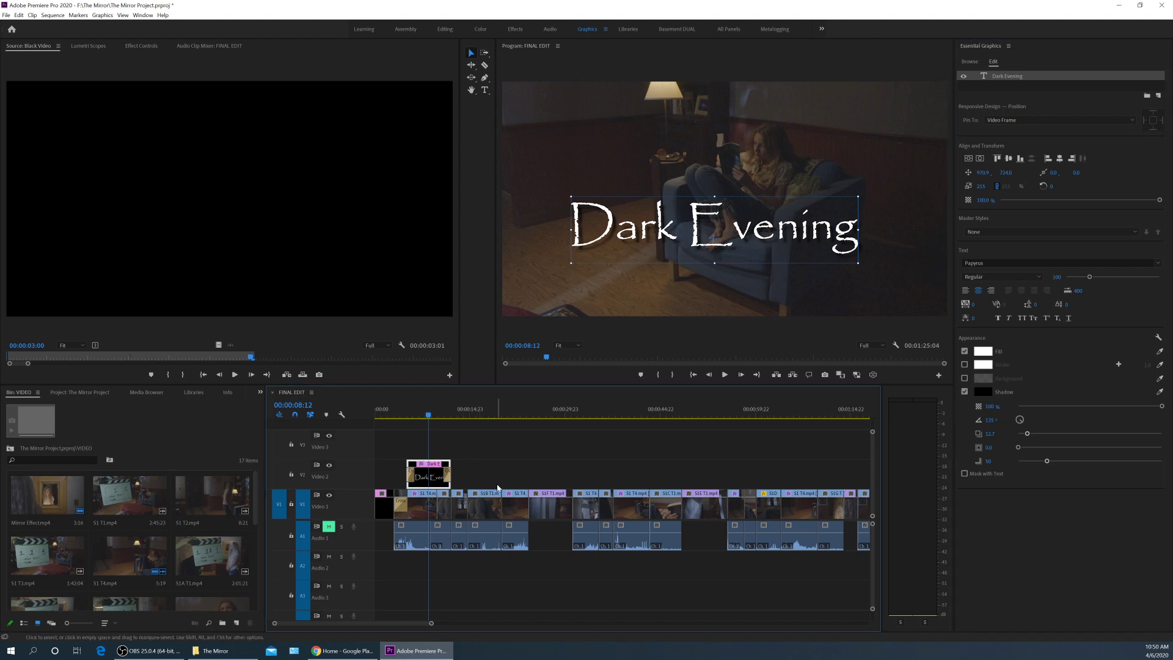
key(=)
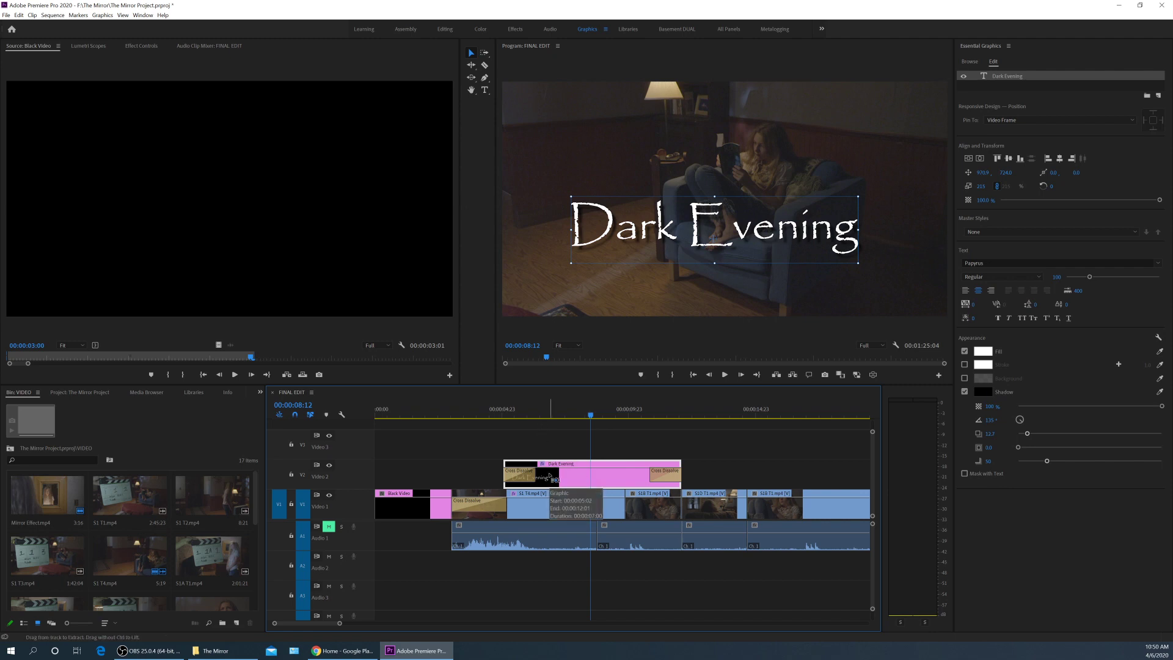
key(Delete)
key(Up)
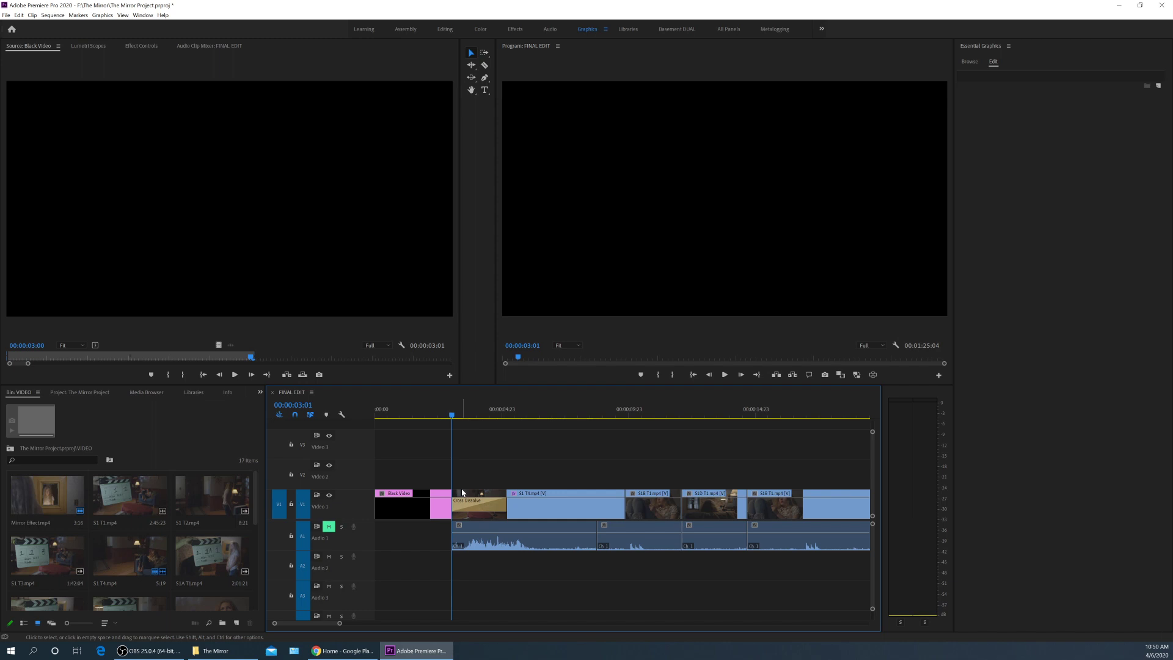
key(shift)
key(ctrl+shift+v)
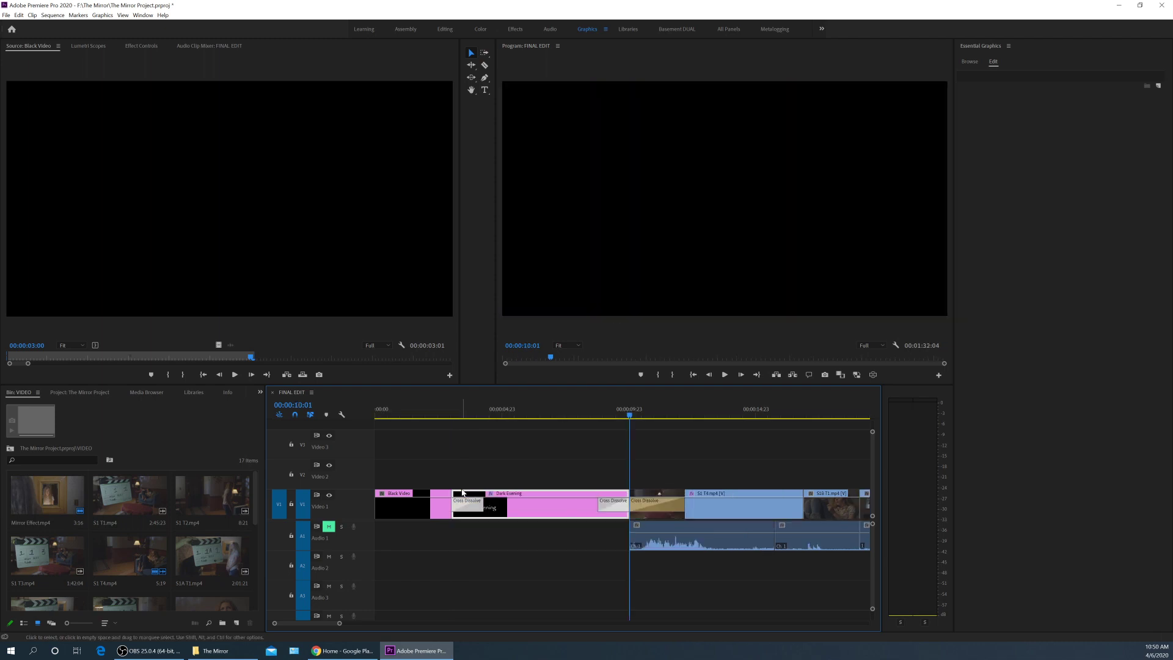
Centre the Dark Evening title vertically and horizontally in the frame, then preview its fade-in.
click(443, 415)
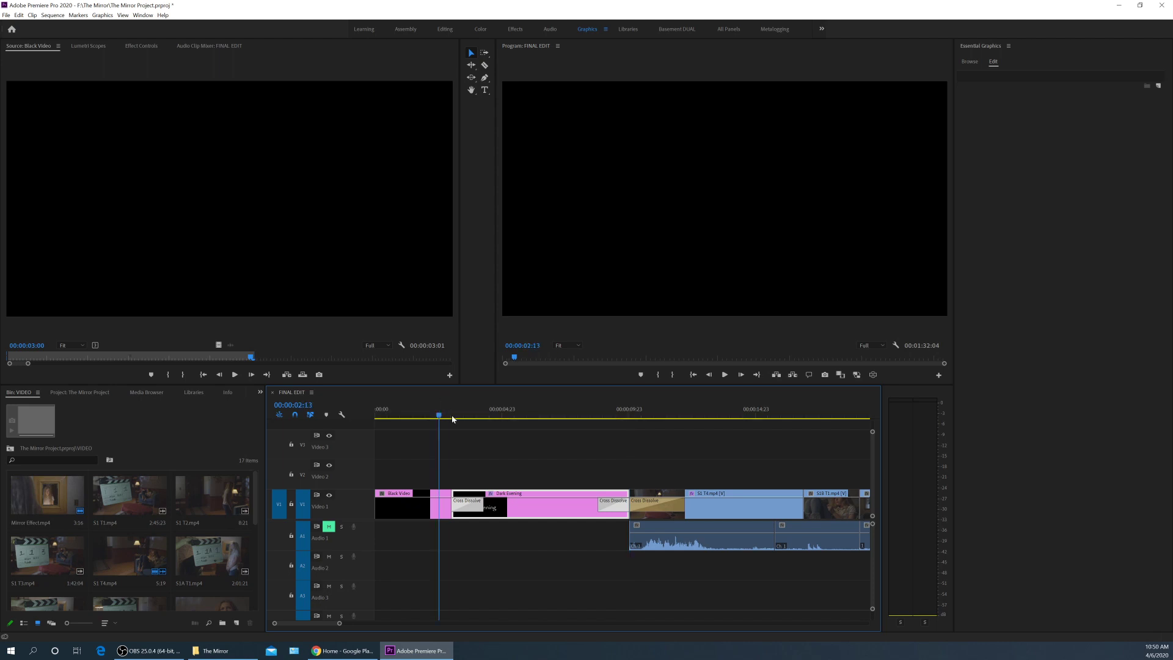
key(space)
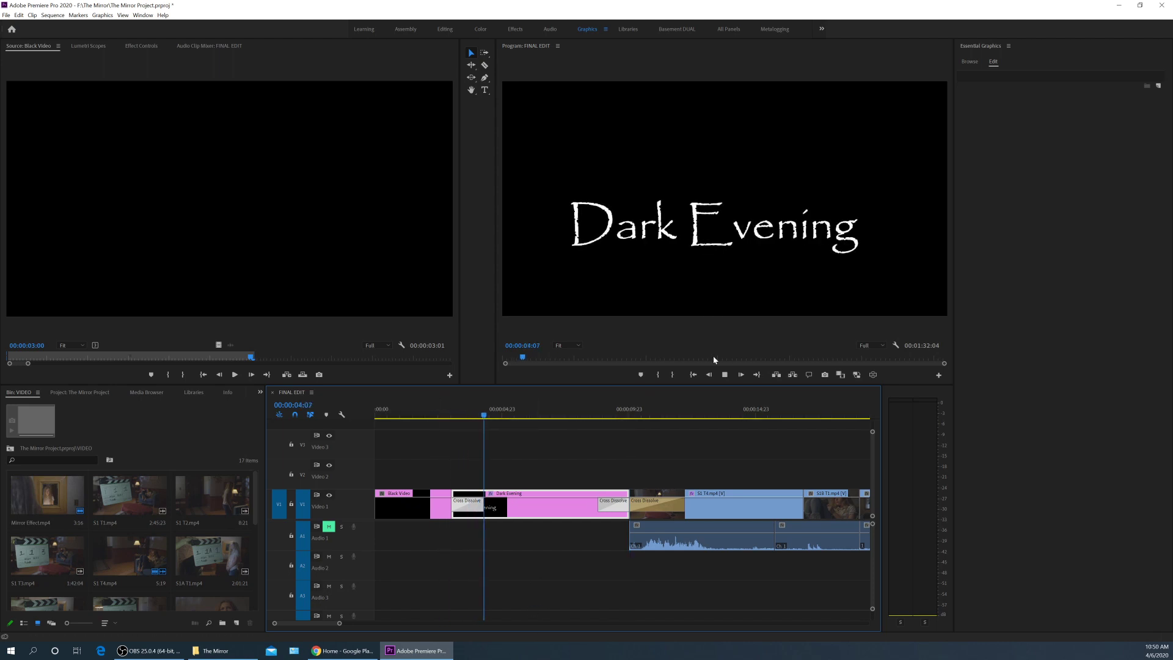
click(711, 255)
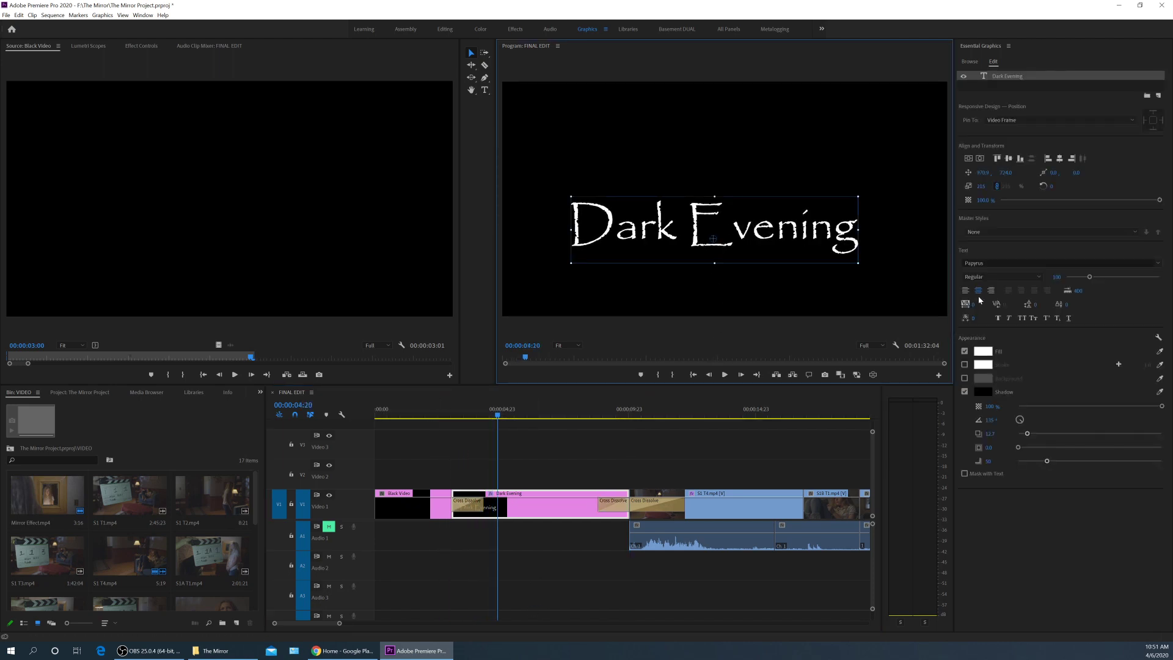
click(968, 158)
click(980, 158)
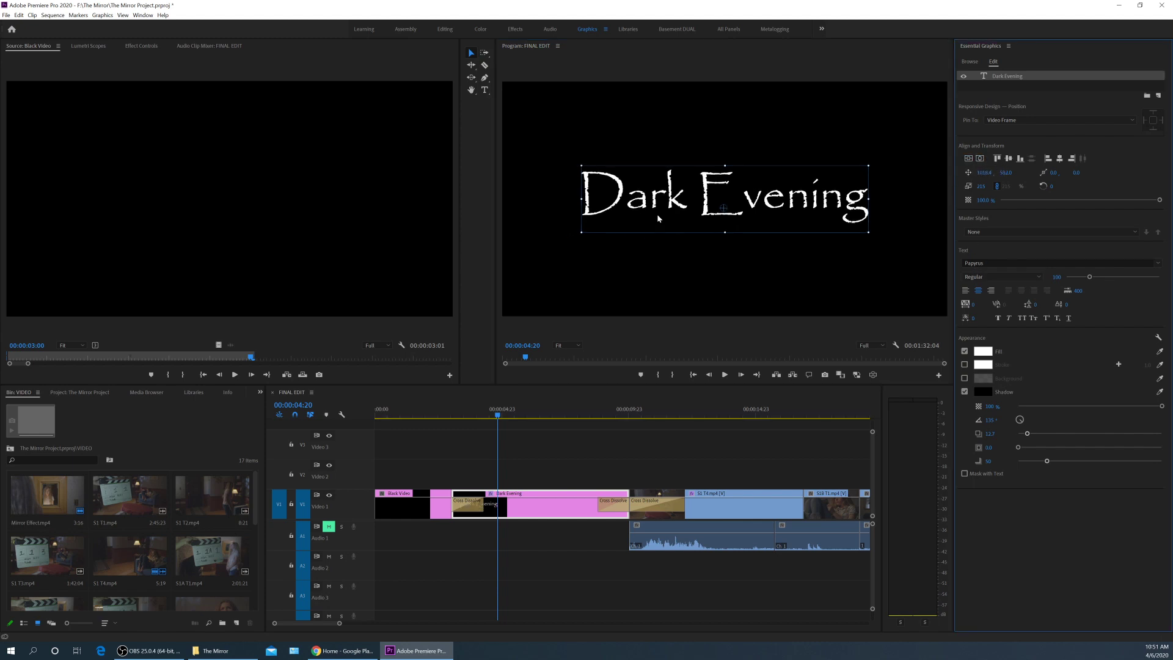
drag(483, 409, 453, 409)
key(space)
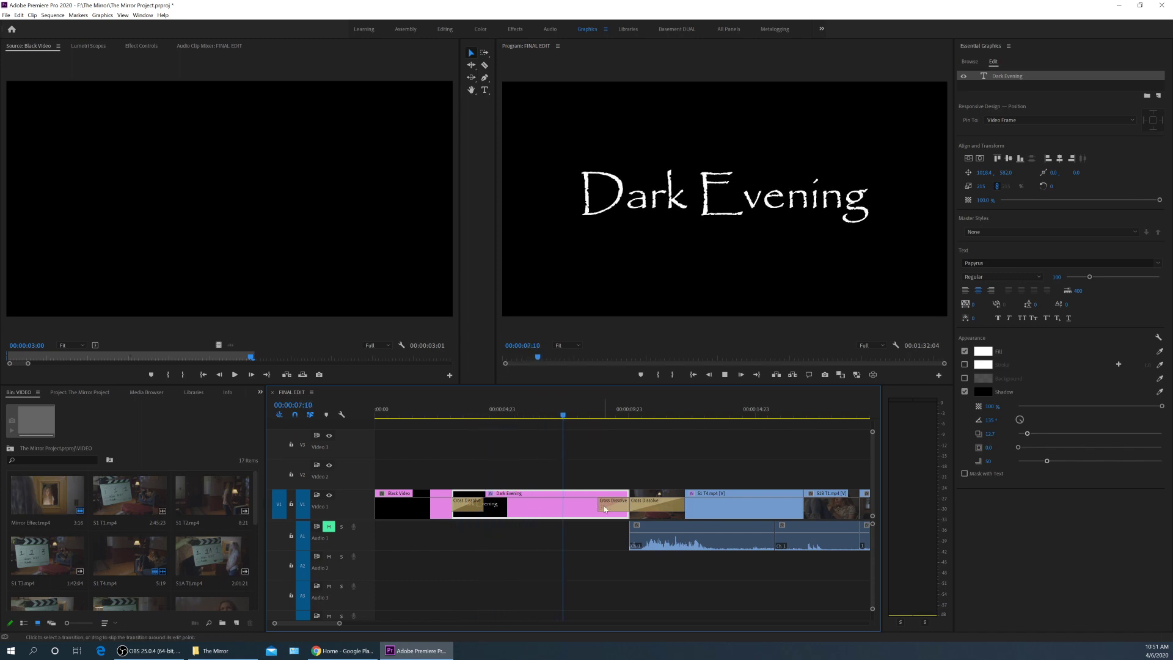
key(space)
Ripple-trim the Dark Evening clip about two seconds shorter, review the cut, and return to Selection.
key(b)
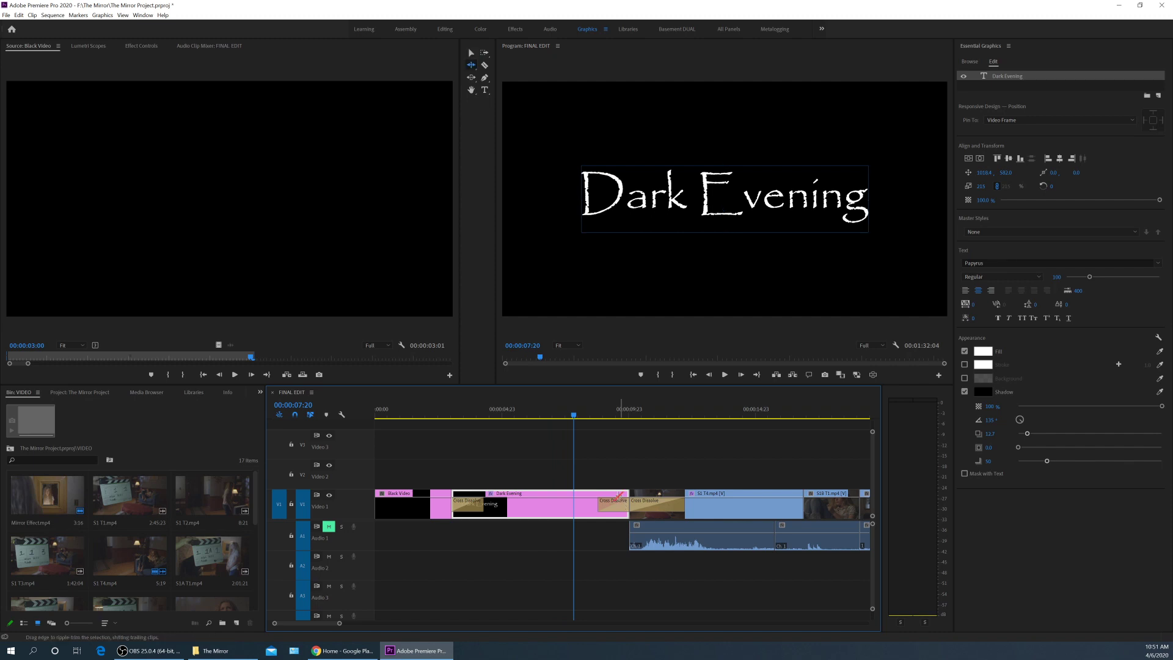
drag(625, 493, 570, 494)
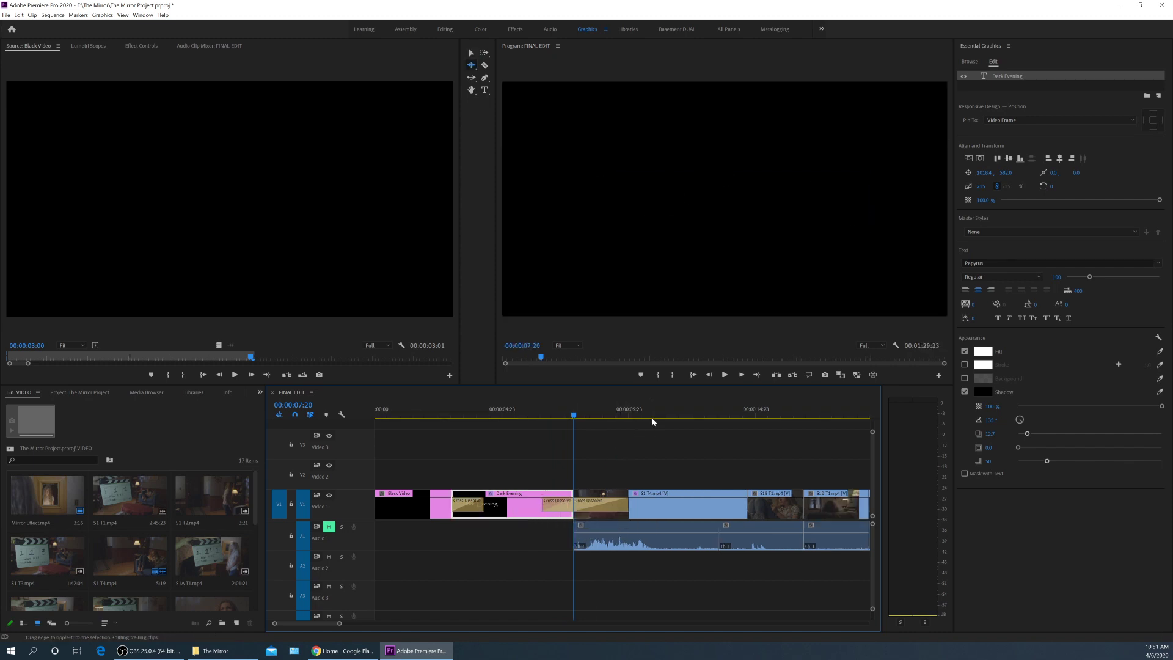
drag(548, 413, 522, 413)
key(space)
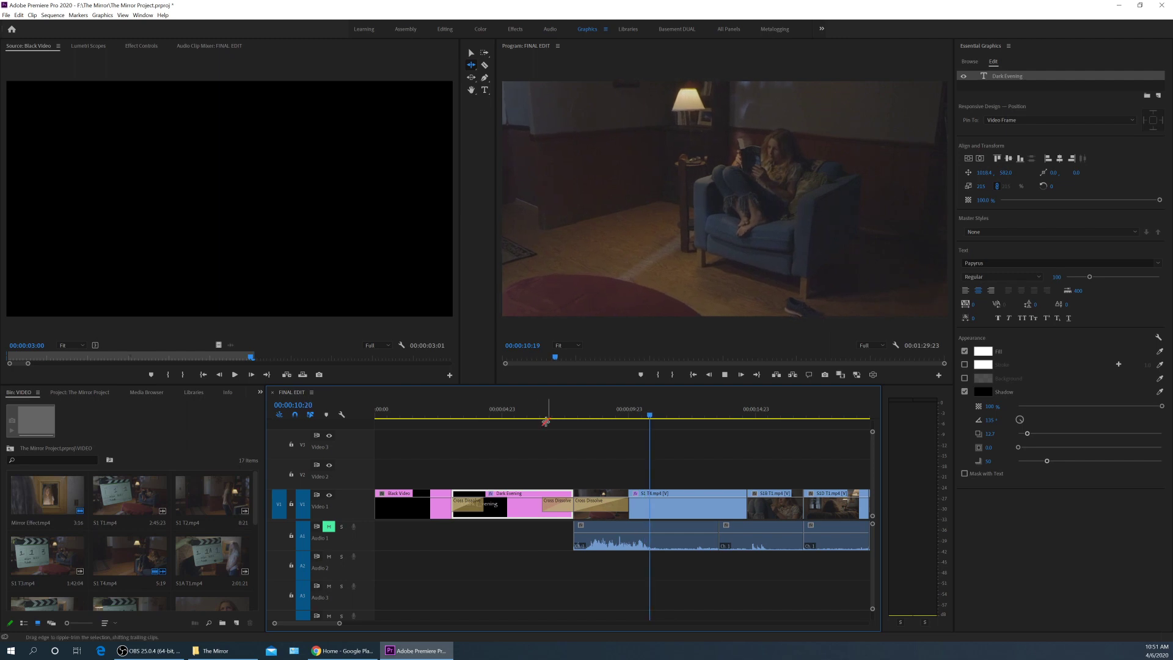
key(space)
key(v)
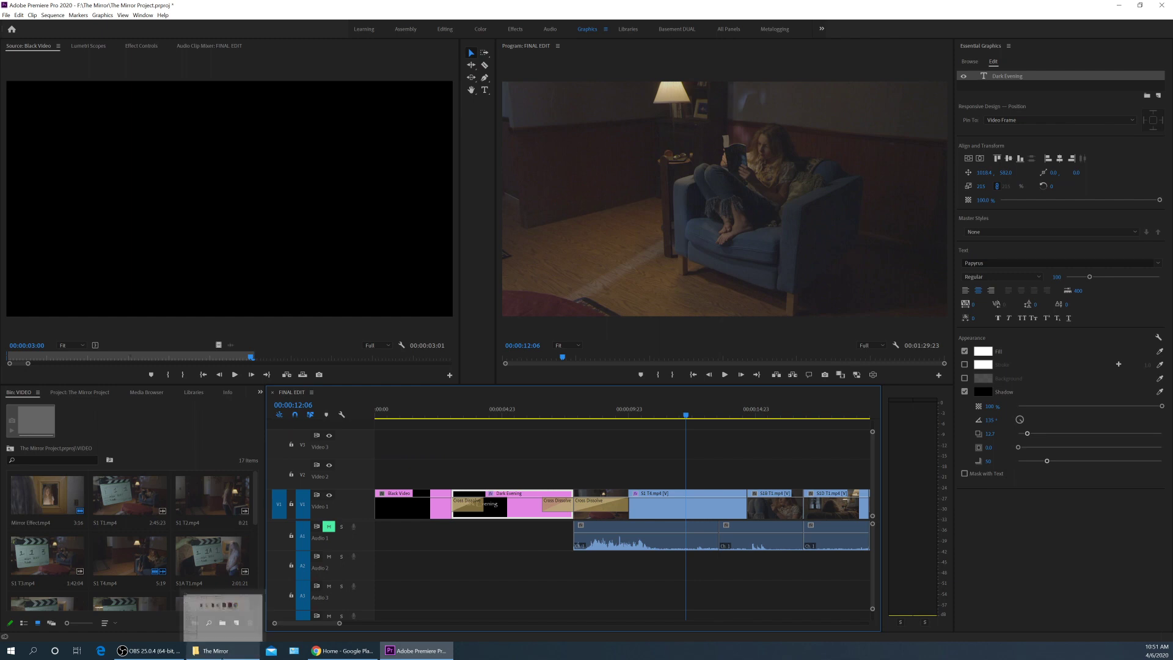
Open Credits List.docx from The Mirror folder in Word and scroll down to the crew roles.
click(226, 650)
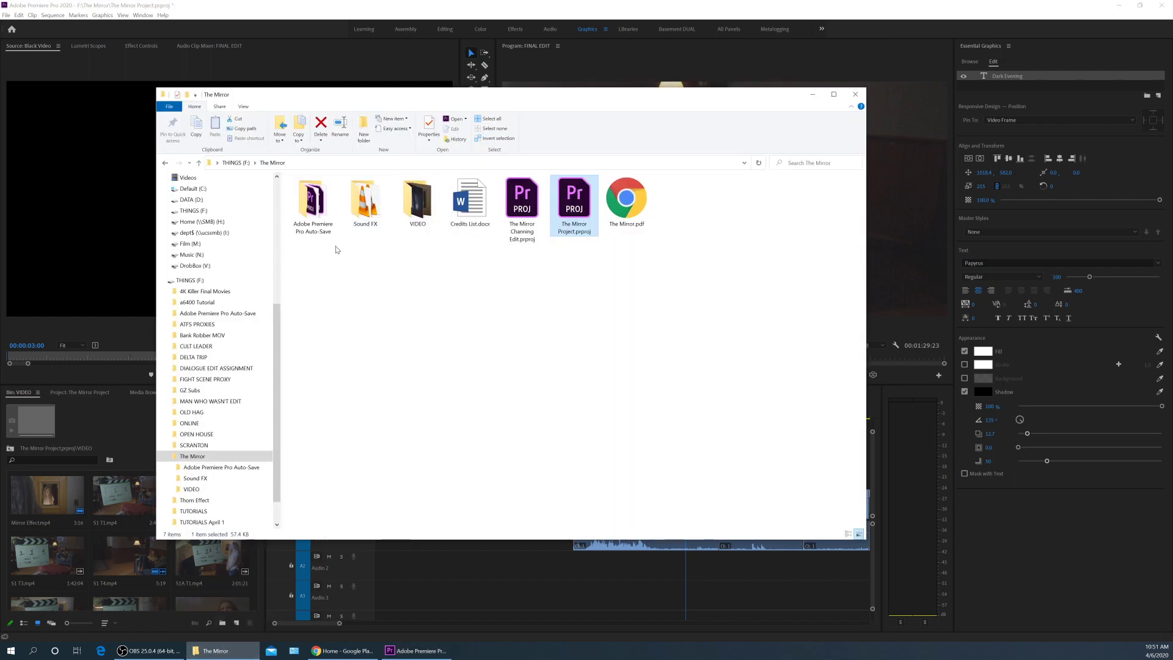
click(366, 201)
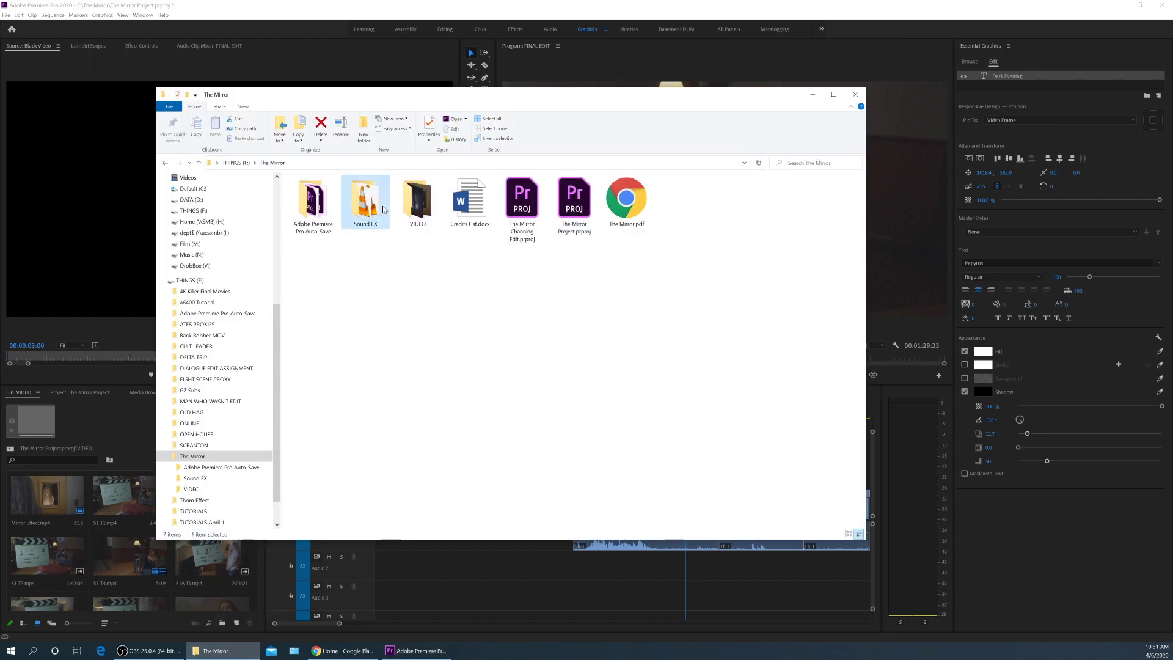
click(461, 210)
click(626, 199)
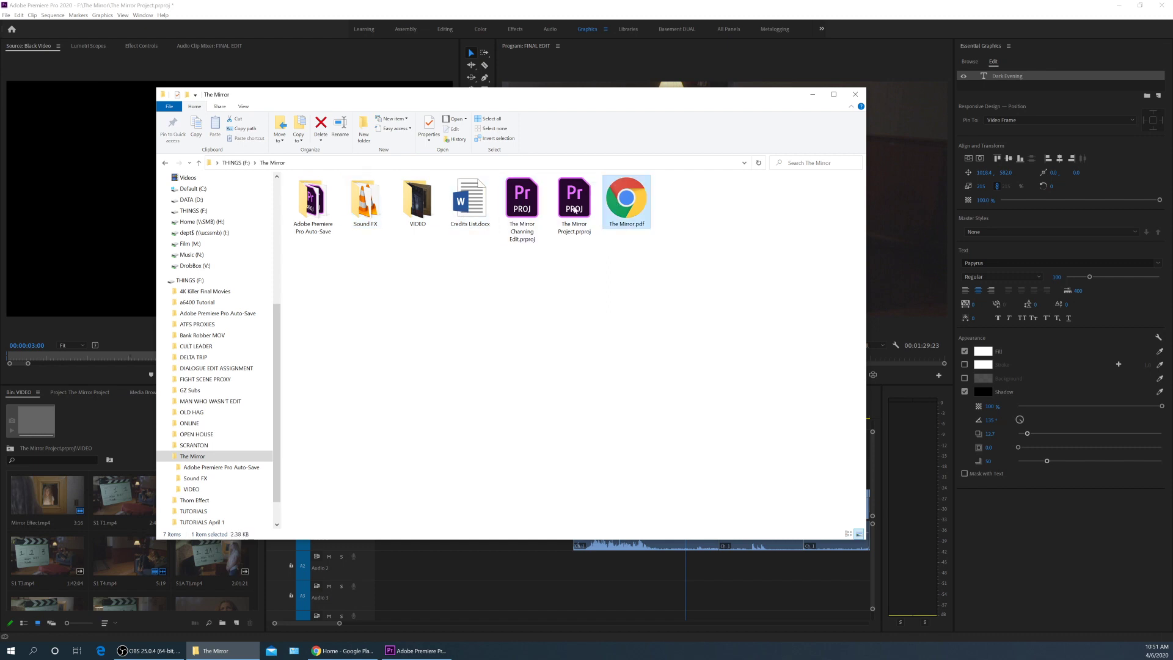
click(468, 205)
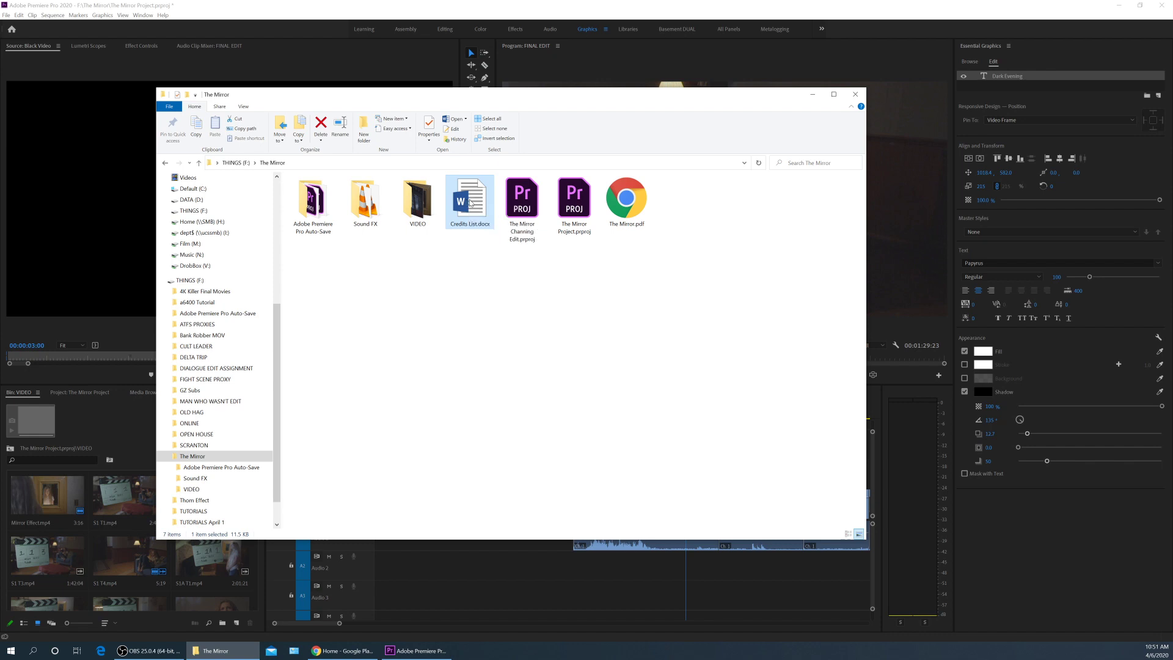
double_click(471, 203)
scroll(542, 293, down, 5)
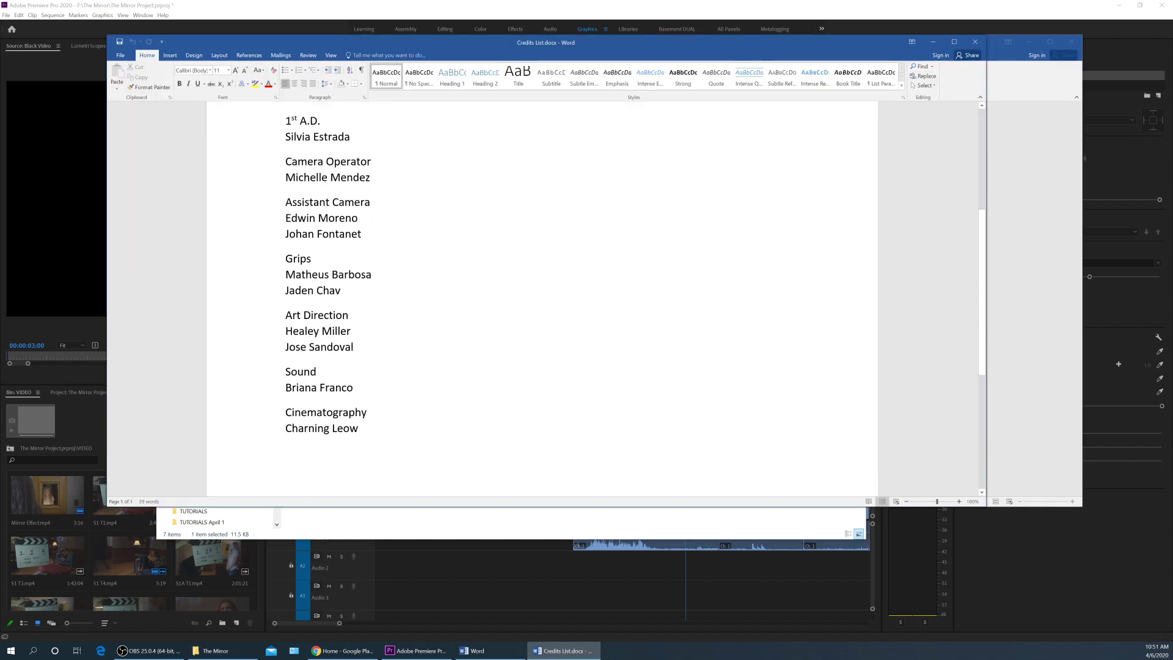
Paste-insert a copy of the Dark Evening title just before the final Black Video clip.
click(668, 416)
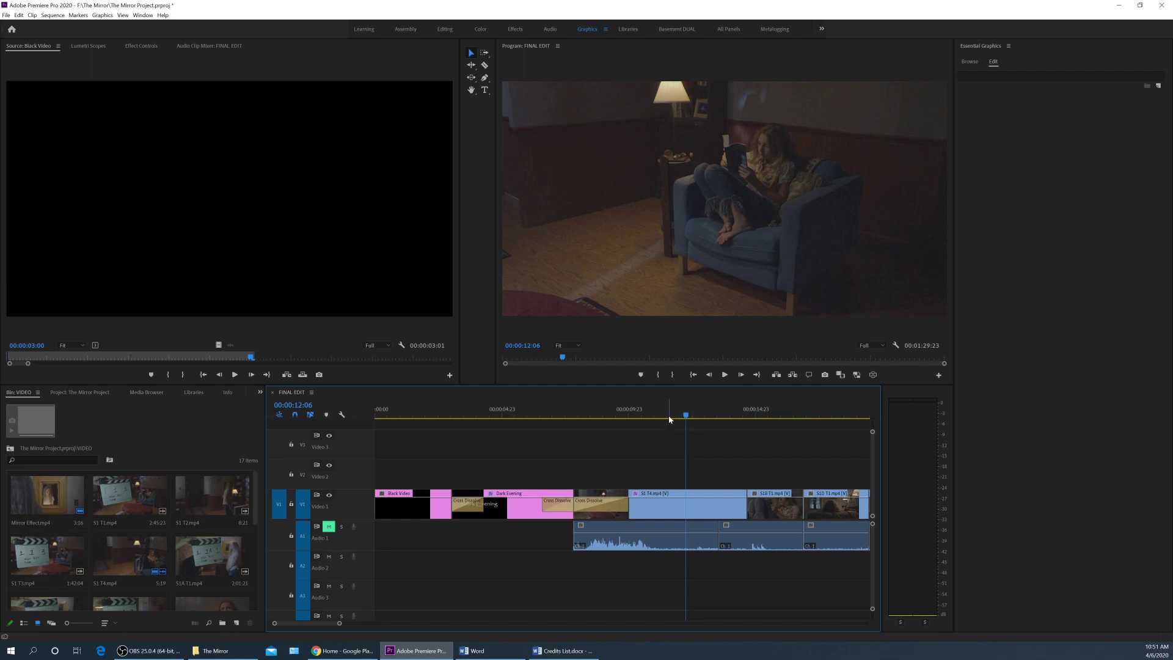
click(497, 507)
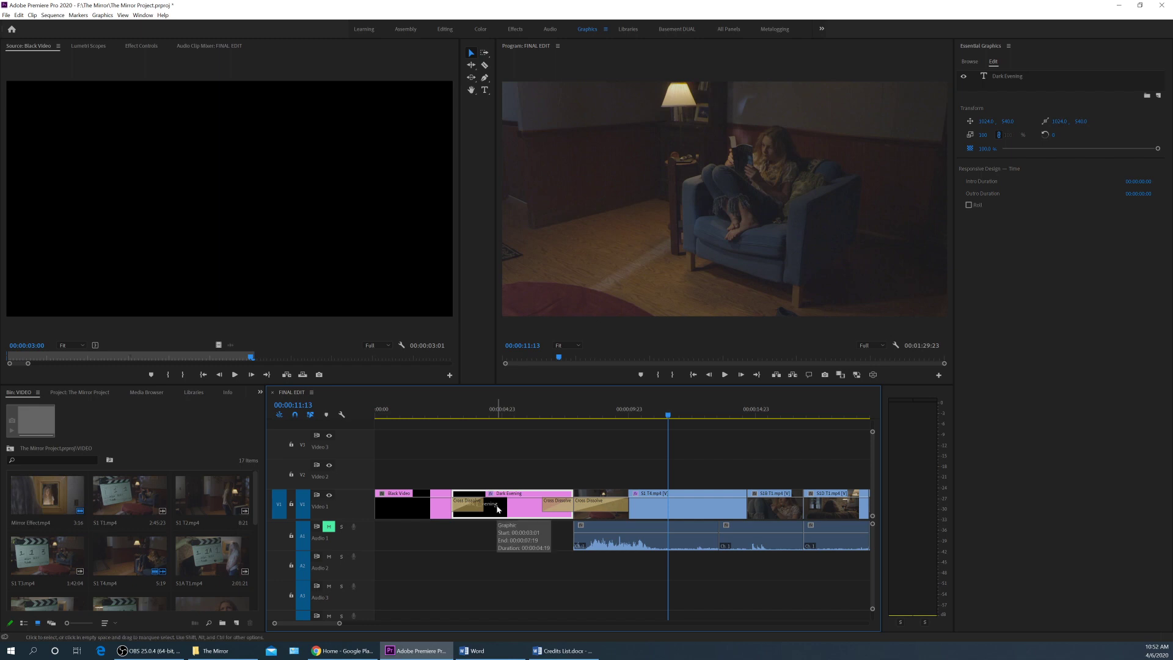
key(End)
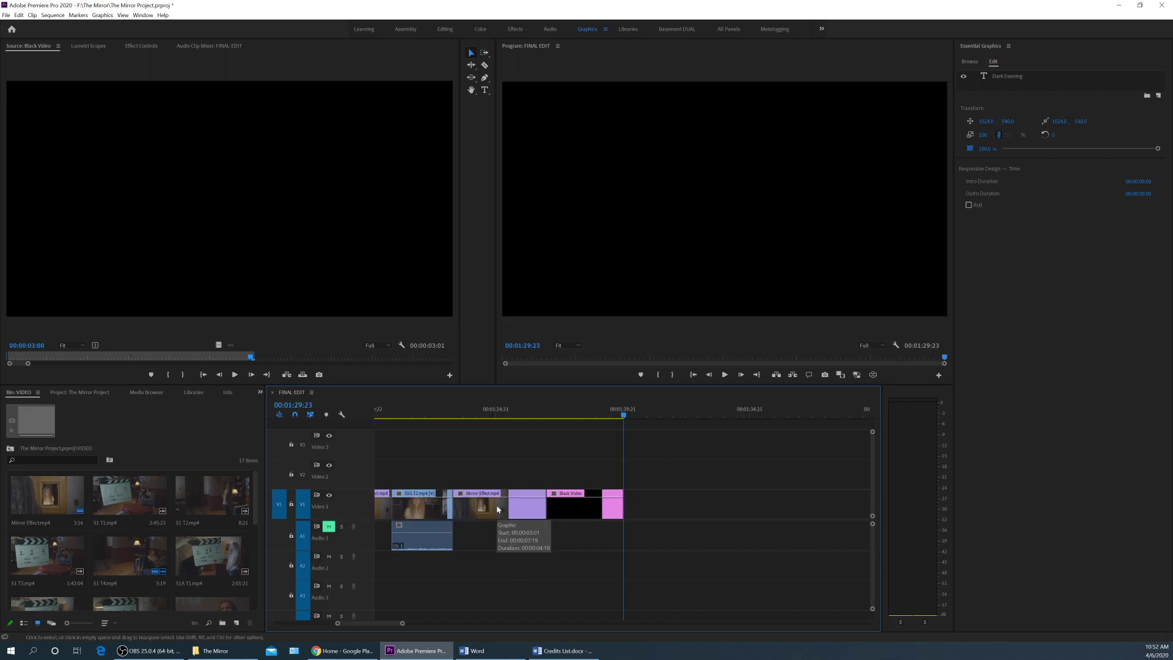
key(Up)
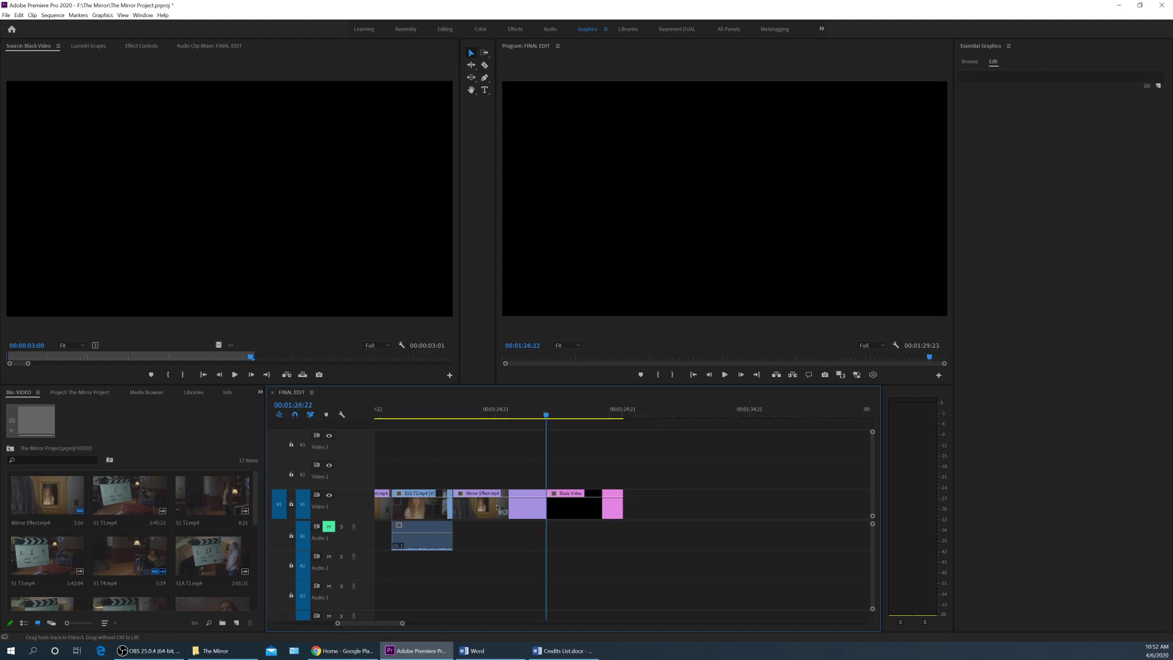
key(ctrl+shift+v)
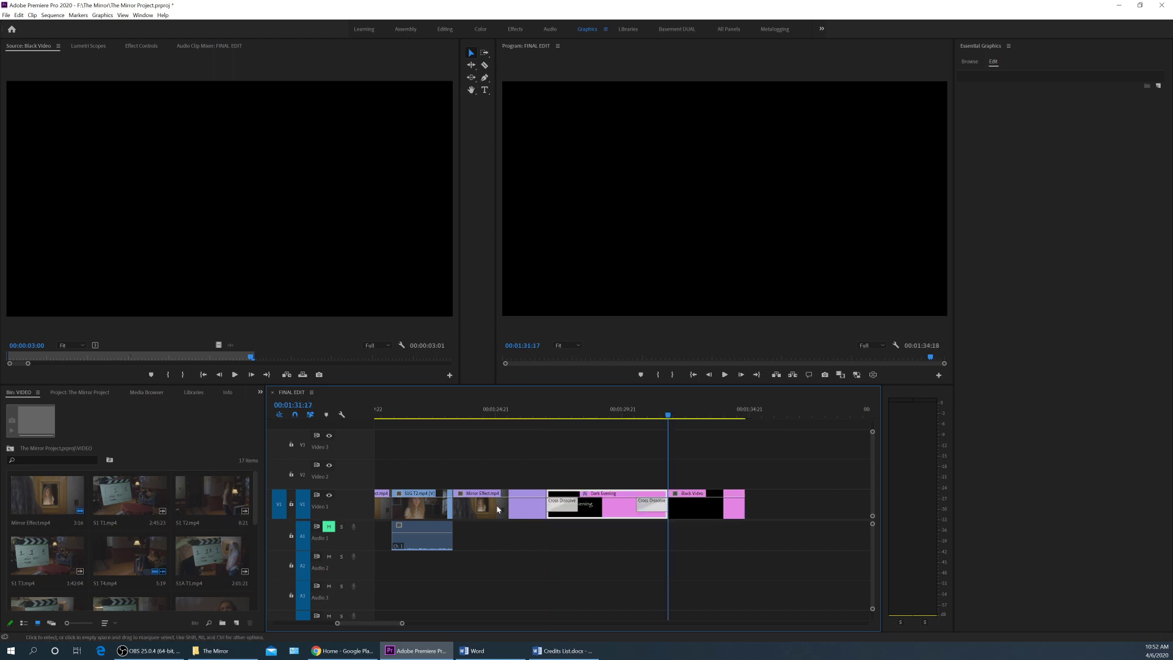
Shift Black Video later and lengthen the end title into the gap, then select its text.
click(607, 410)
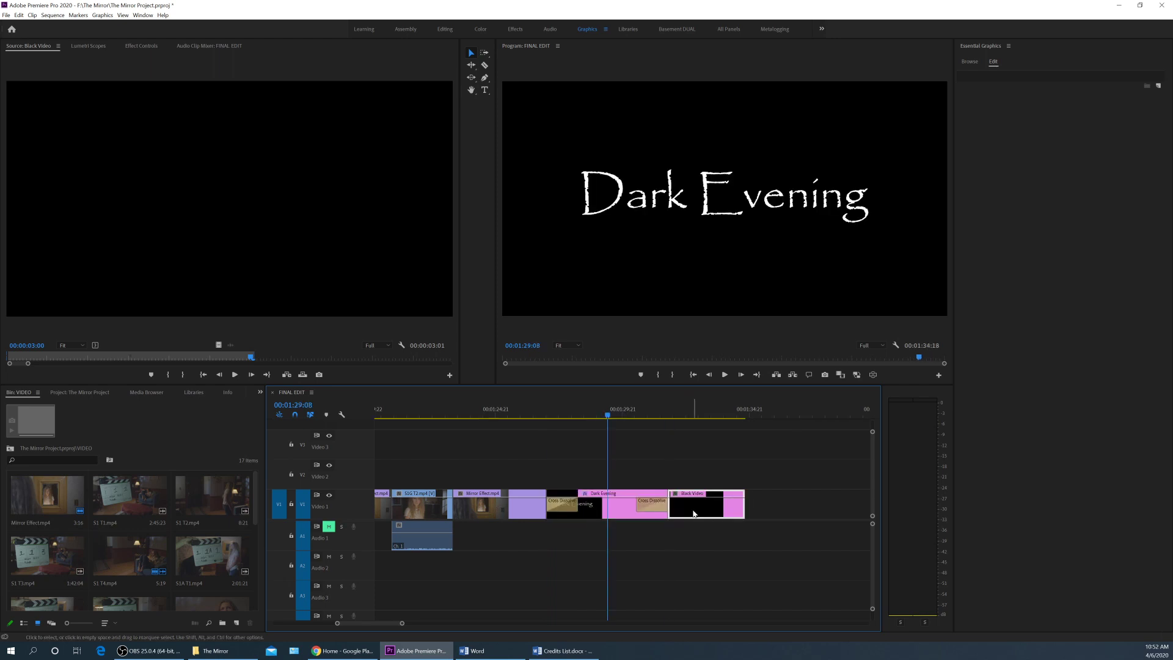
drag(695, 512, 802, 510)
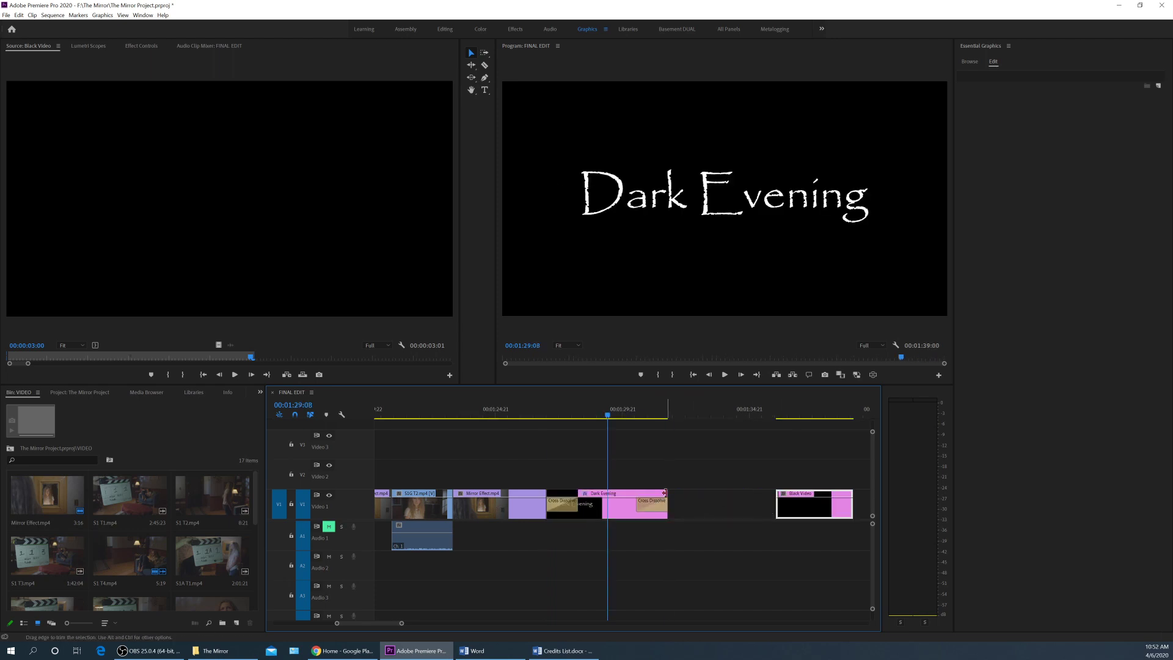
drag(662, 496, 748, 497)
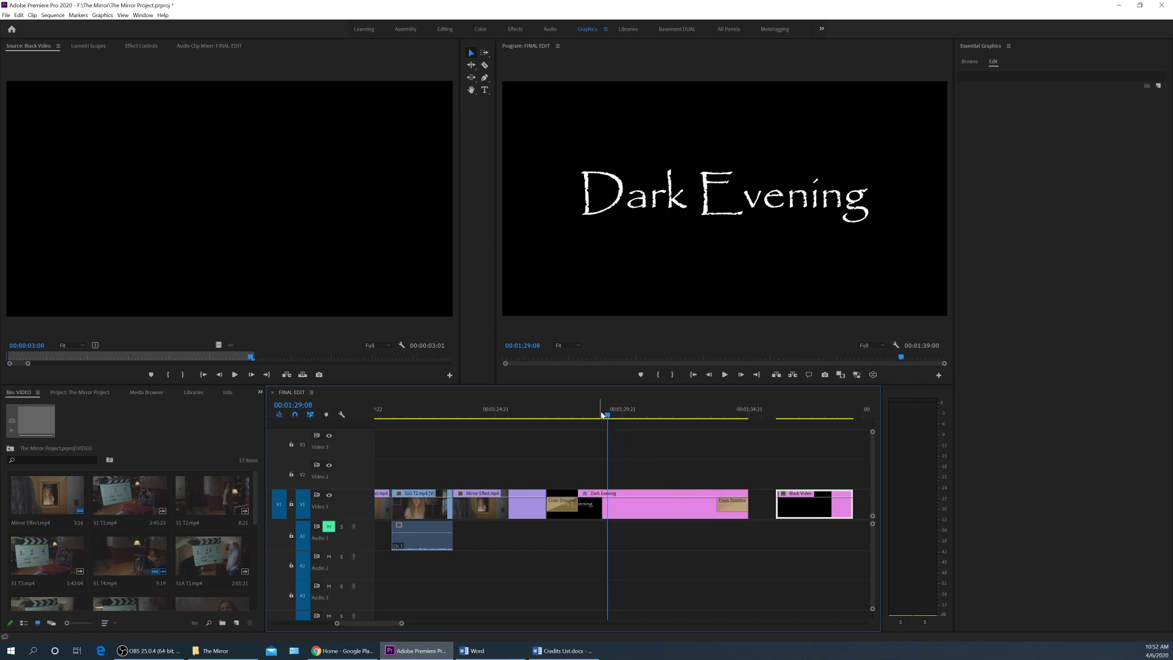
drag(602, 414, 618, 416)
click(617, 504)
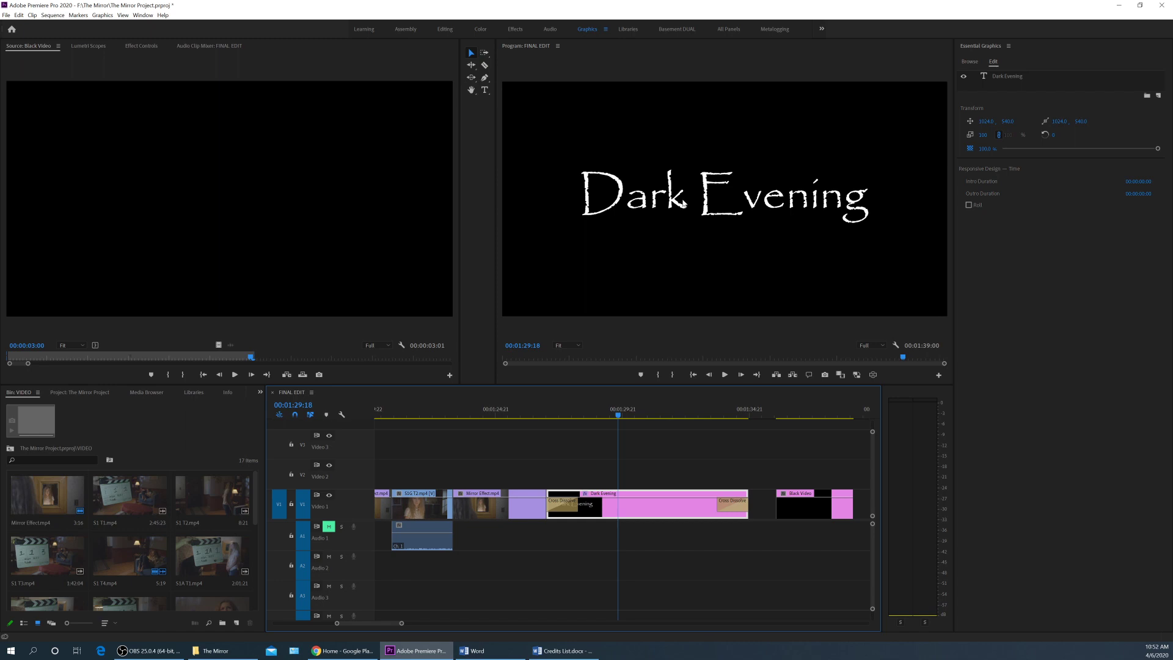
click(723, 208)
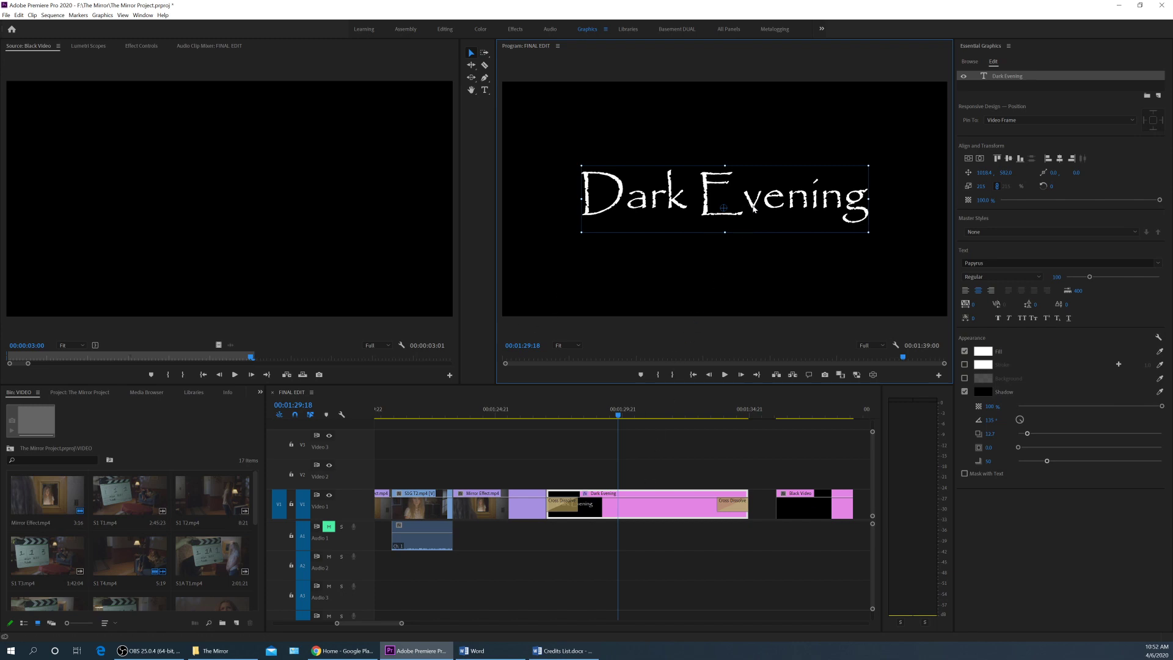
Scale down the end-slate Dark Evening title and move it up near the top centre of the frame.
drag(868, 232, 777, 217)
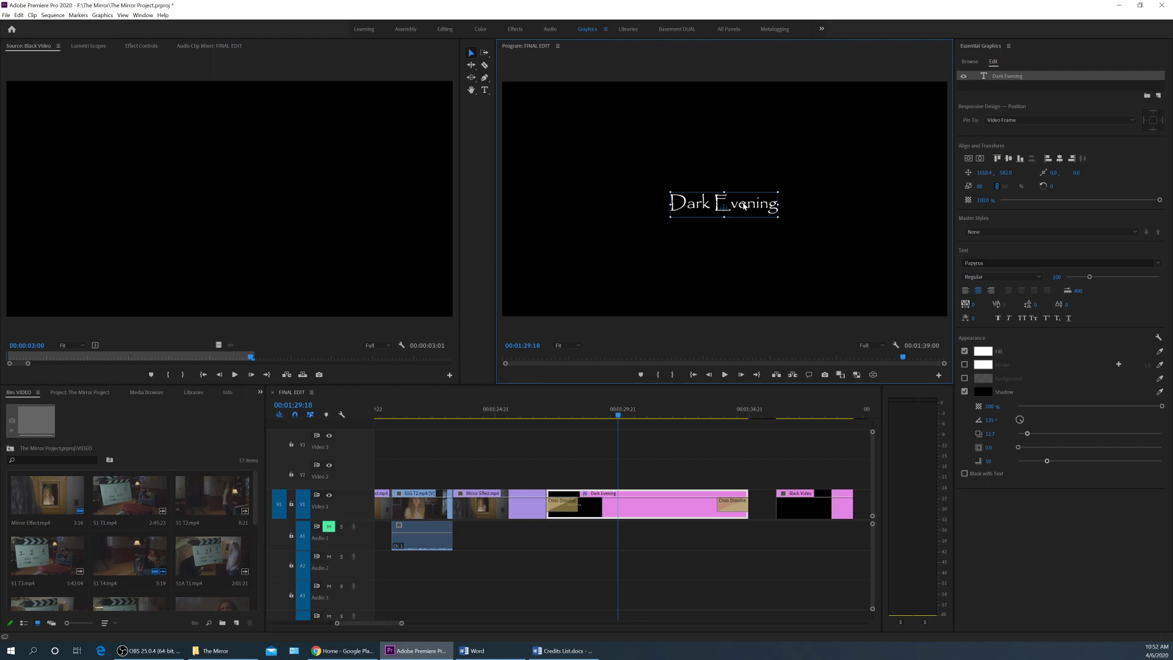
drag(744, 207, 707, 111)
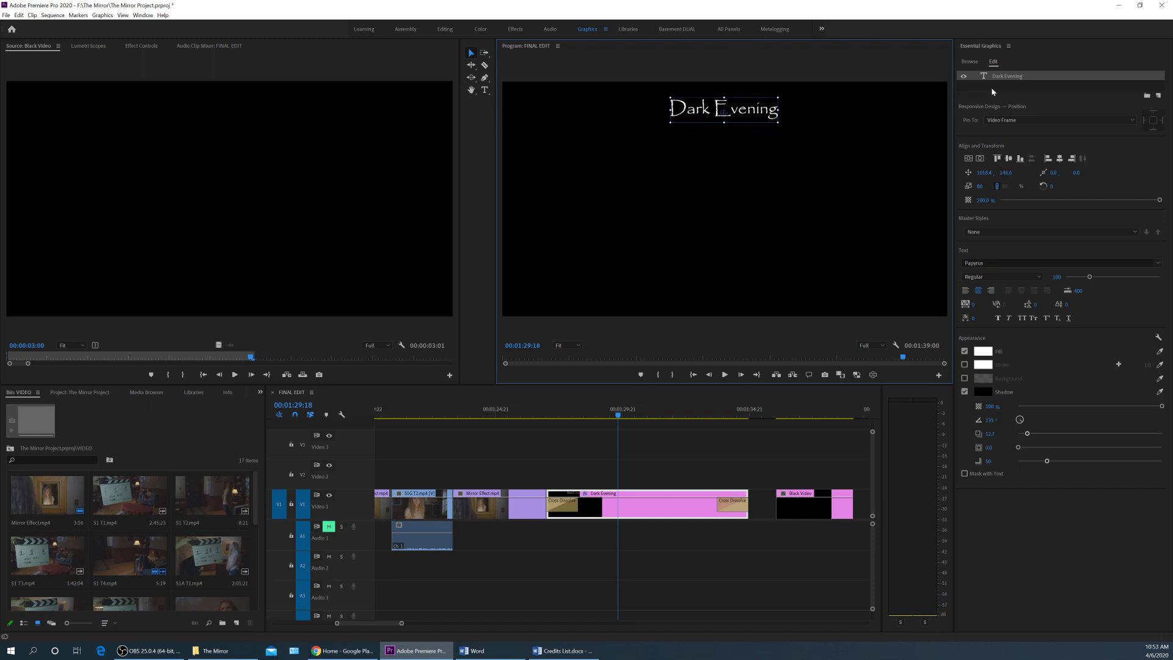
Duplicate the Dark Evening text layer and move the copy down-left, ready for editing.
right_click(1004, 77)
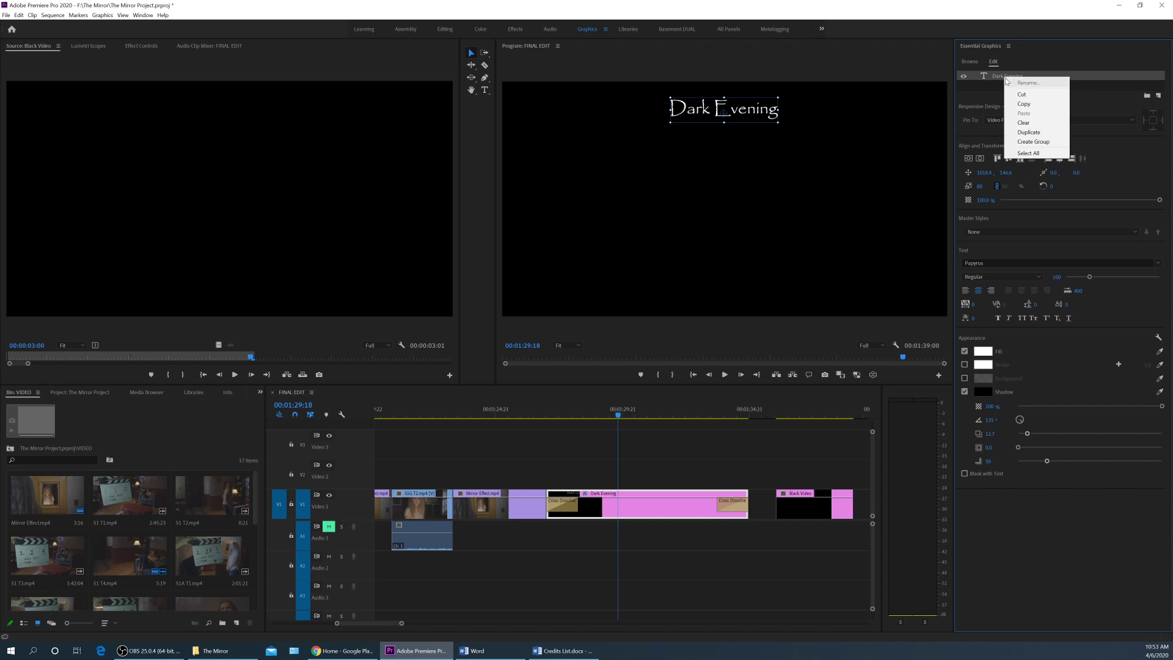
click(1028, 133)
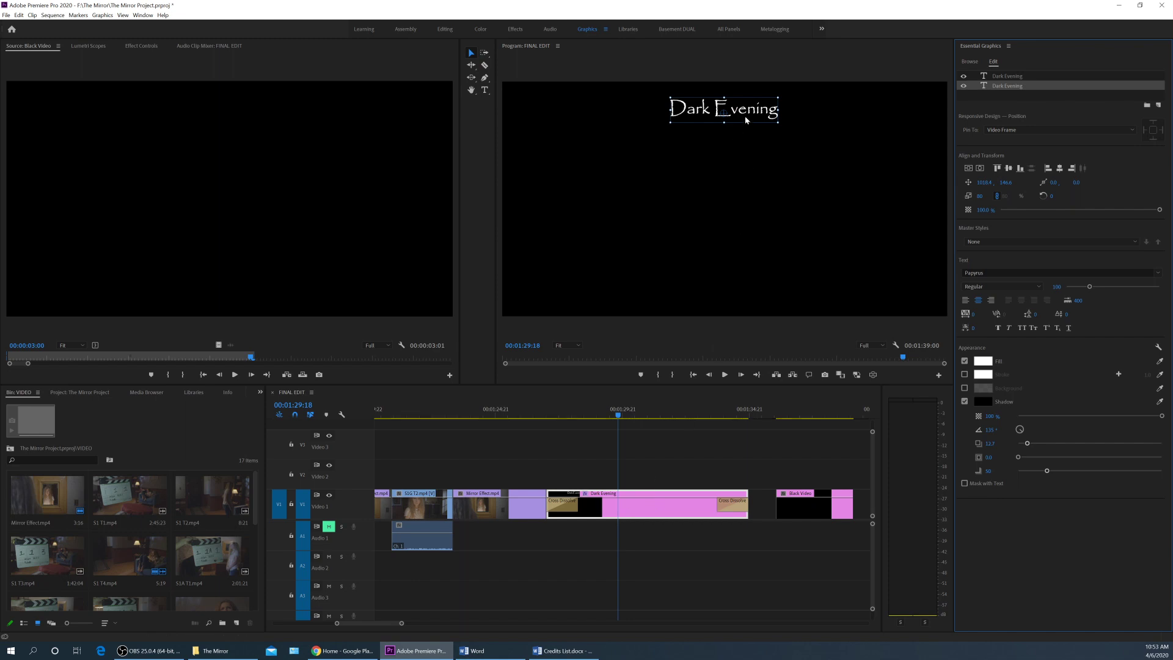
drag(745, 120, 610, 145)
double_click(615, 145)
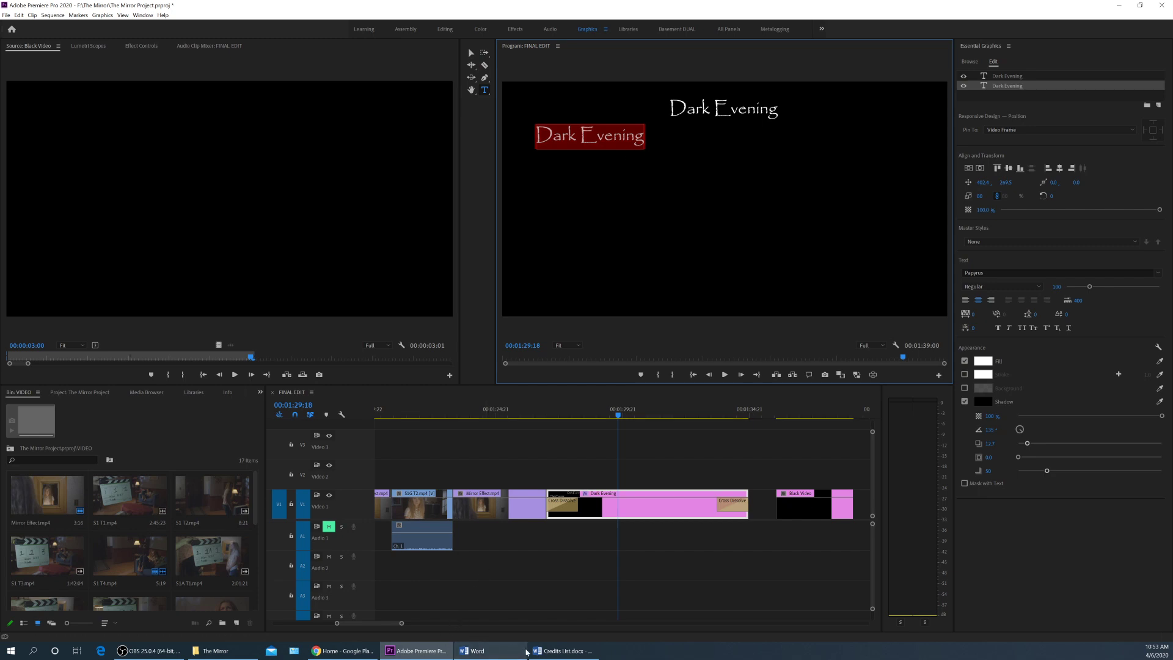
Replace the copy's text with the Girl cast credit from Credits List and centre it beneath the title.
click(491, 650)
key(Return)
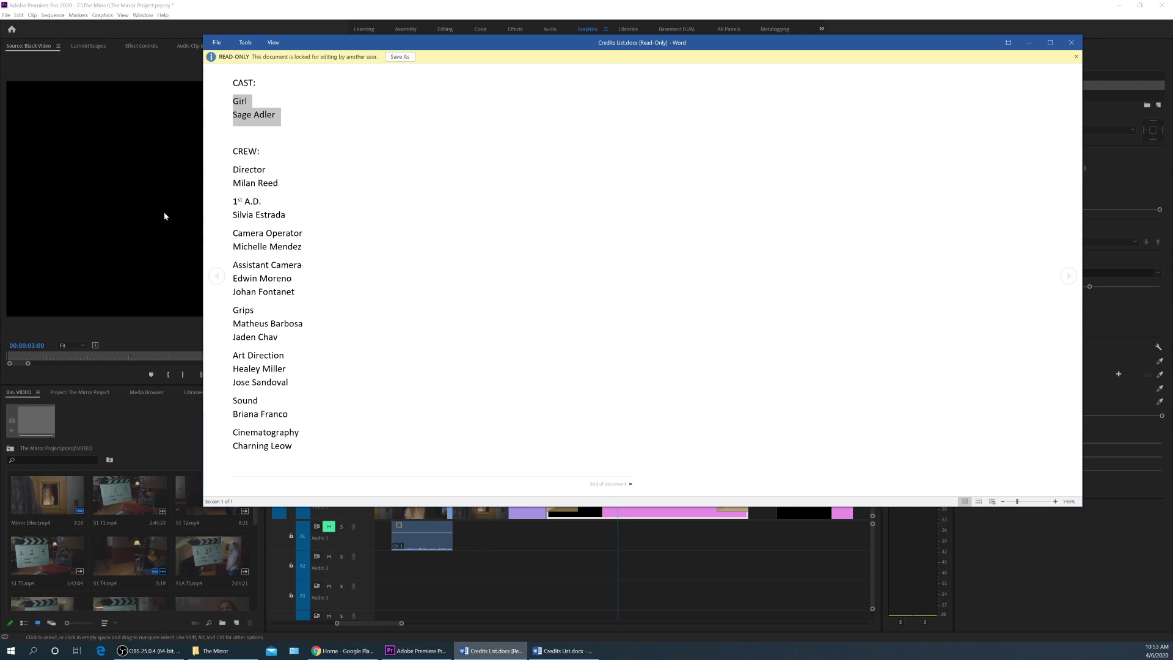
key(alt+Tab)
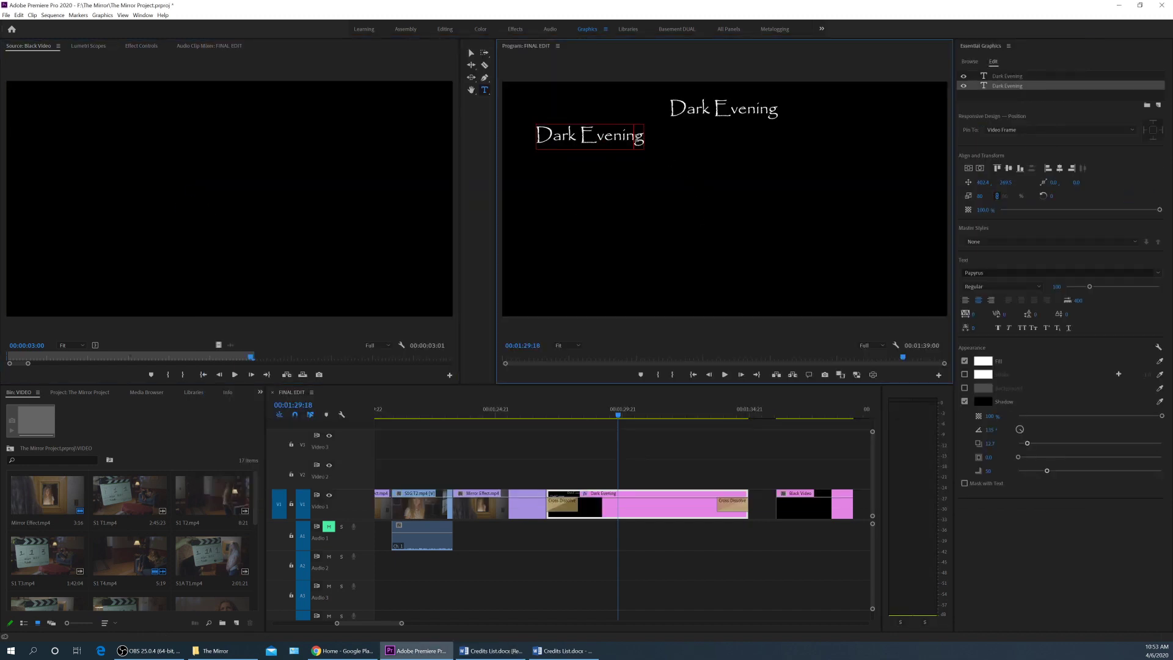
key(ctrl+a)
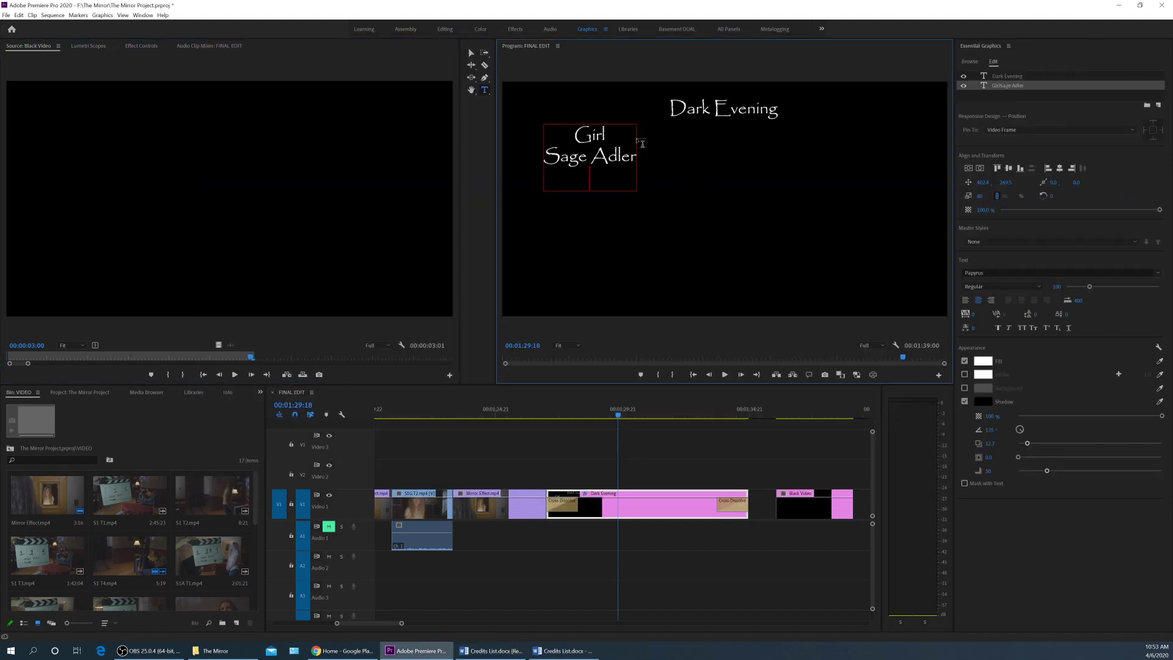
key(Escape)
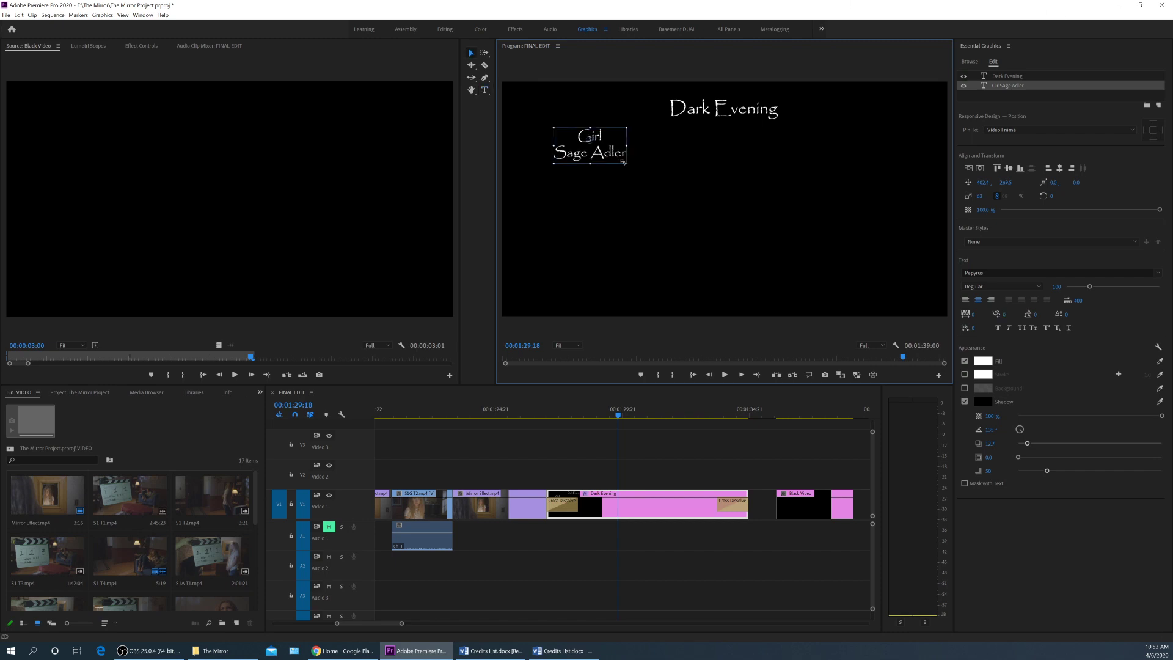
drag(622, 160, 730, 150)
Duplicate the Girl credit, move it to the lower left, and paste the Director credit over it.
right_click(1012, 88)
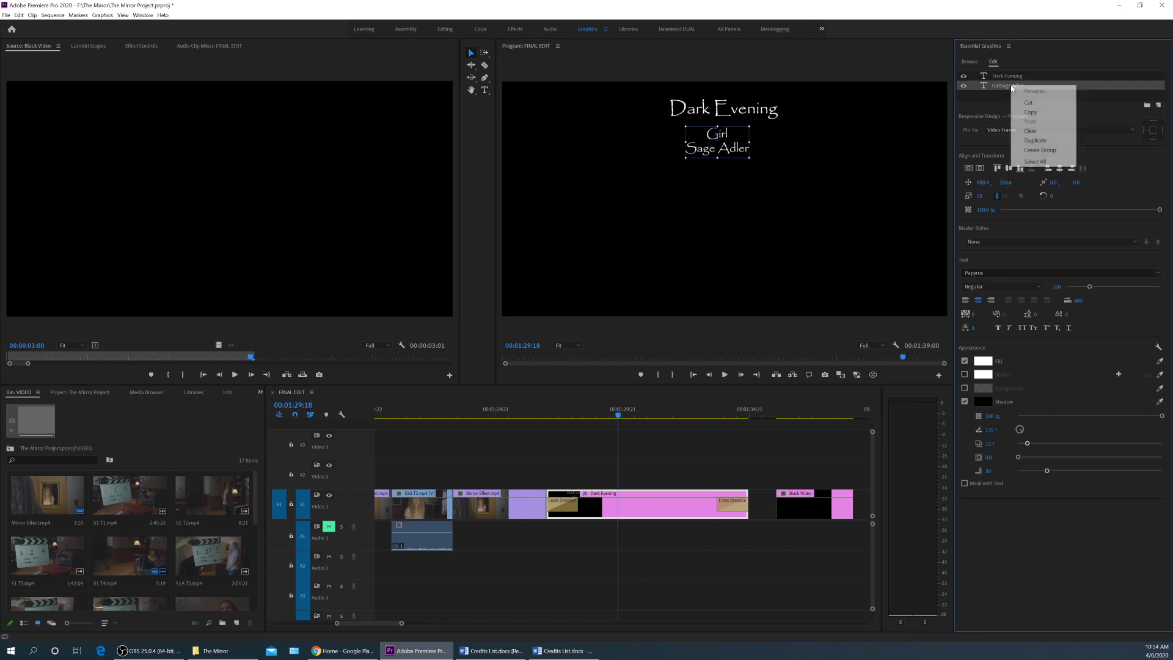
click(1036, 141)
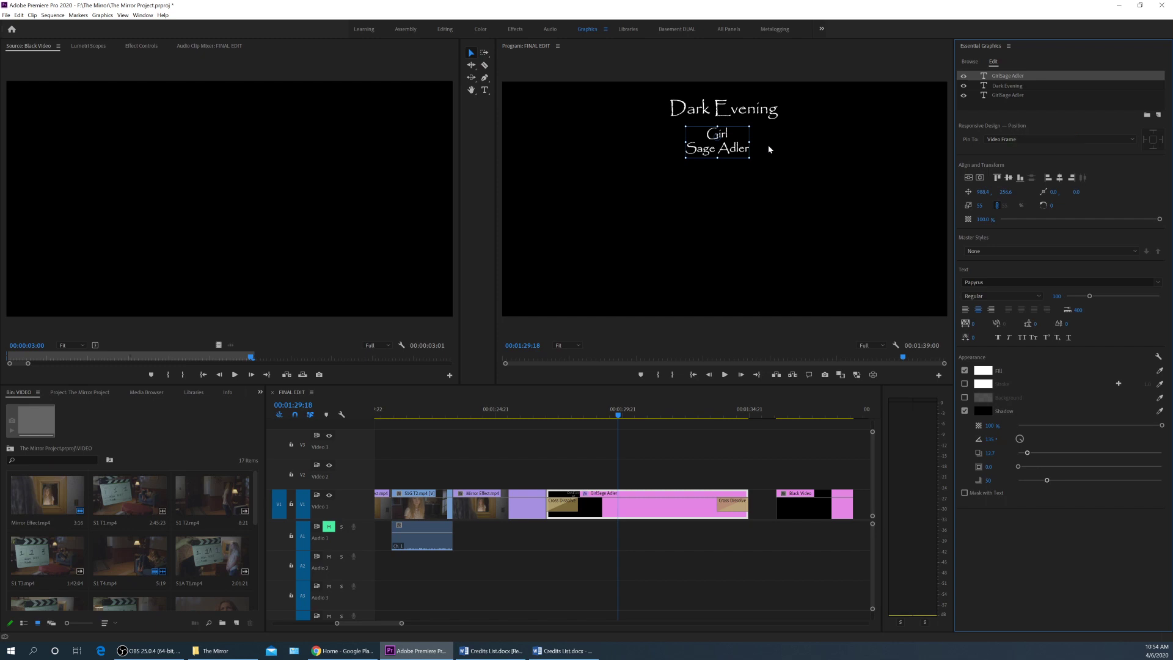
drag(730, 147, 582, 177)
key(alt+Tab)
drag(282, 183, 232, 168)
key(ctrl+c)
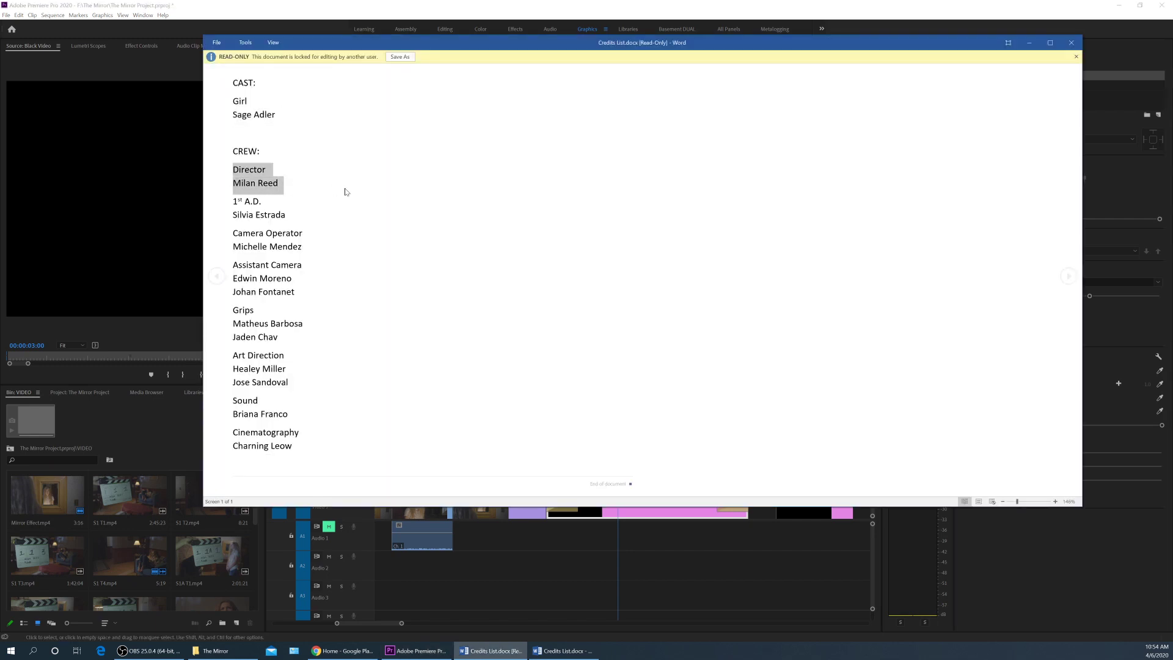
click(563, 651)
click(418, 651)
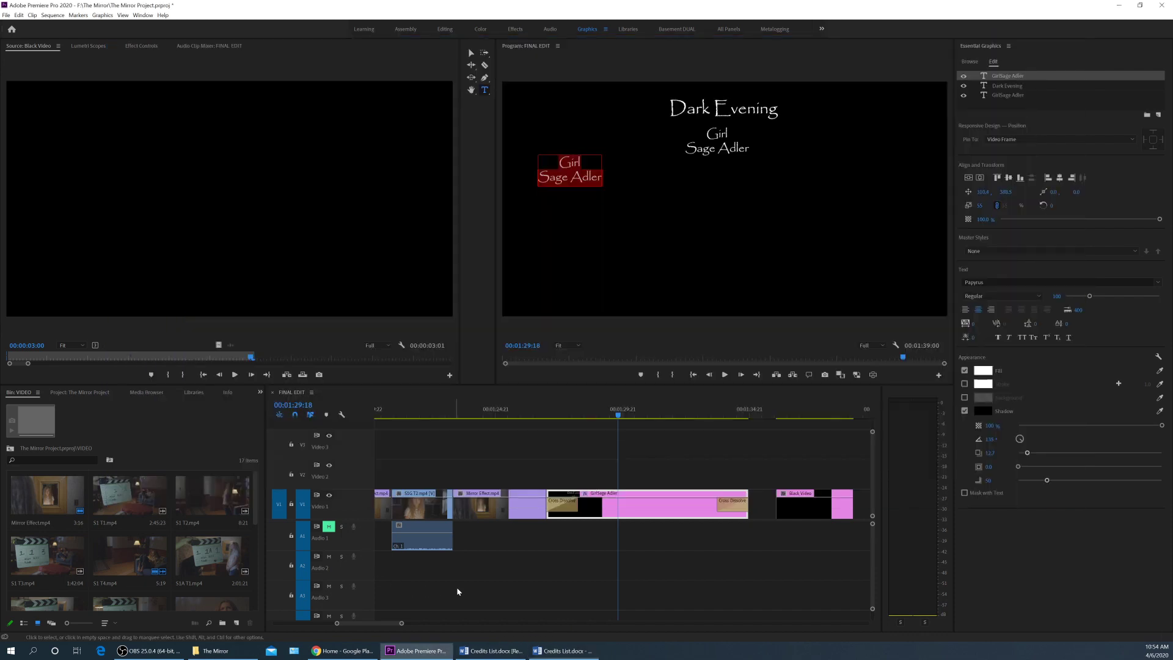
triple_click(582, 184)
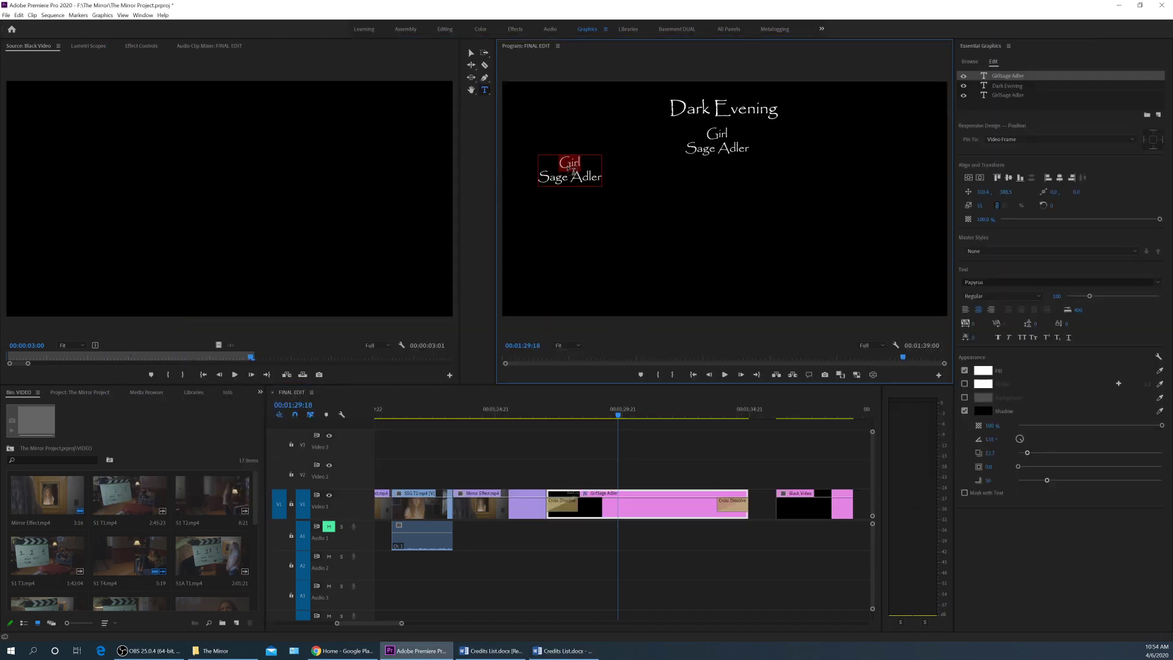
key(ctrl+v)
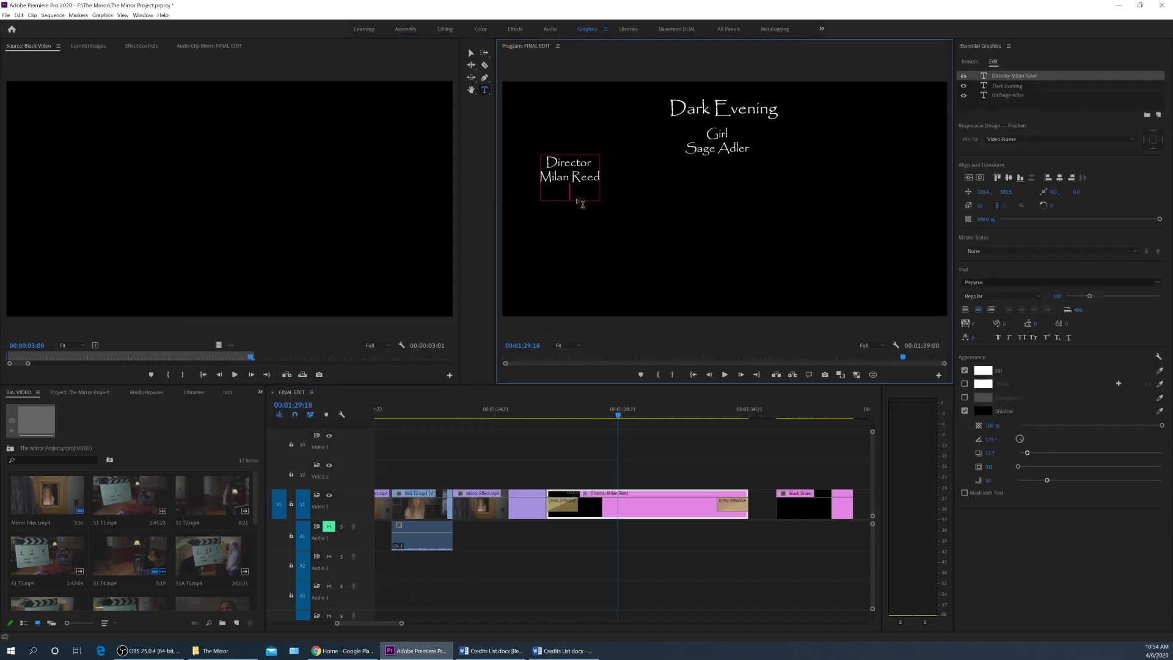
Duplicate the Director credit layer and place the copy directly below the original.
right_click(1032, 77)
click(1055, 132)
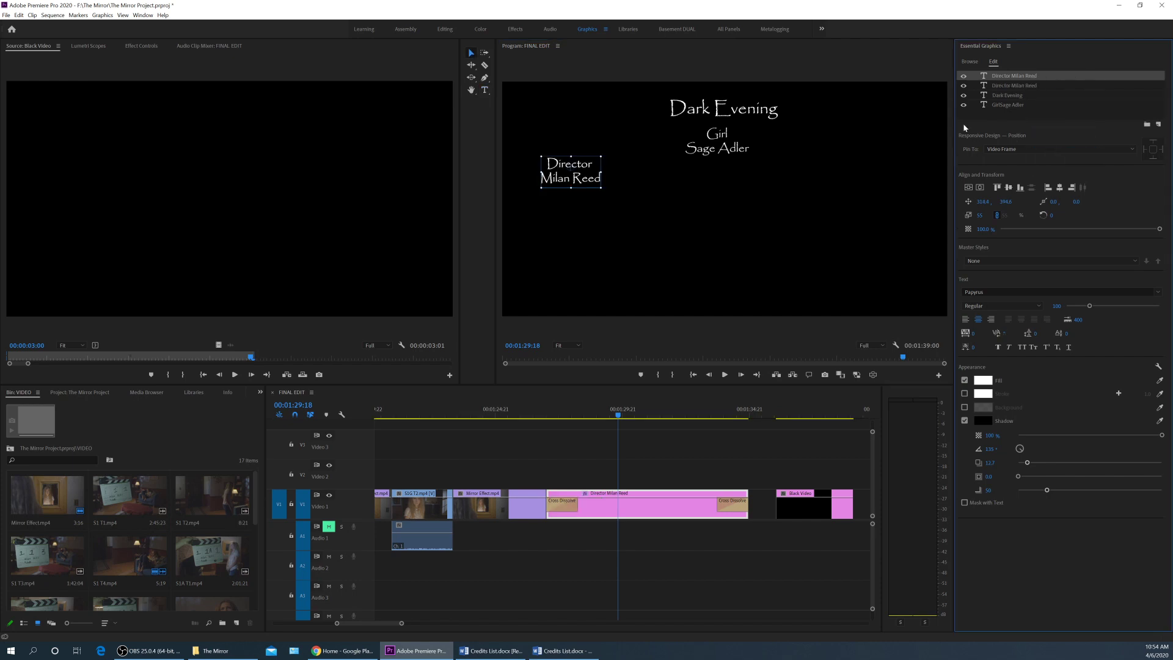
click(600, 174)
drag(599, 175, 595, 226)
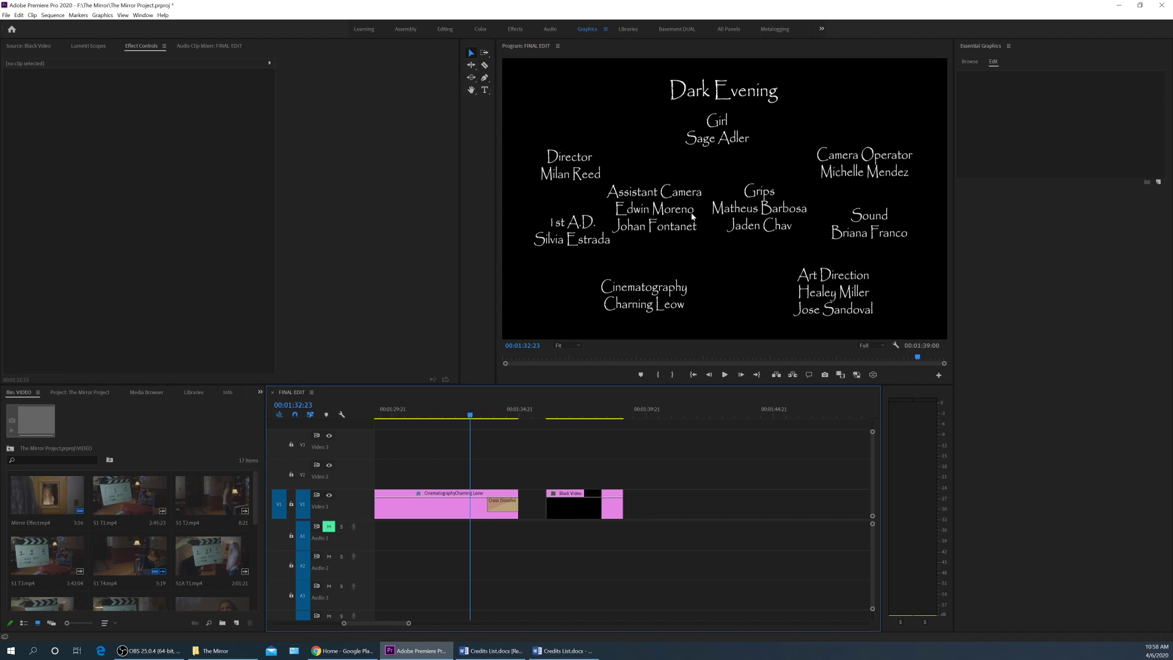
Reposition the Grips, Assistant Camera, 1st A.D., Cinematography and Art Direction credit blocks for a balanced layout.
click(712, 208)
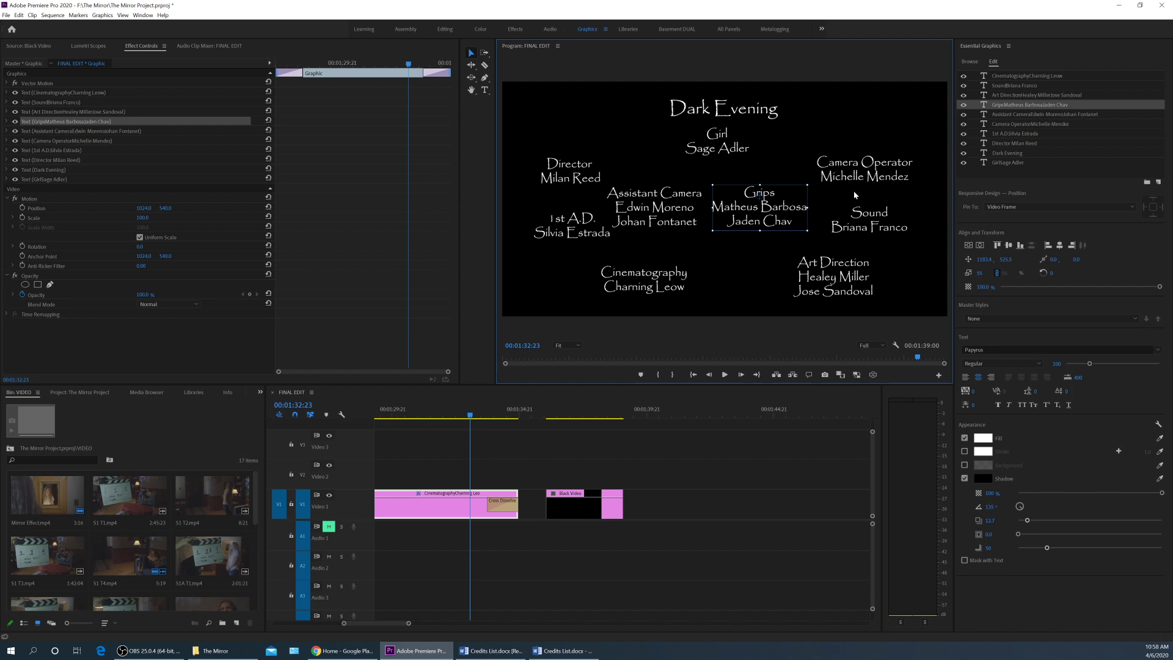
drag(771, 214, 781, 211)
drag(691, 209, 703, 210)
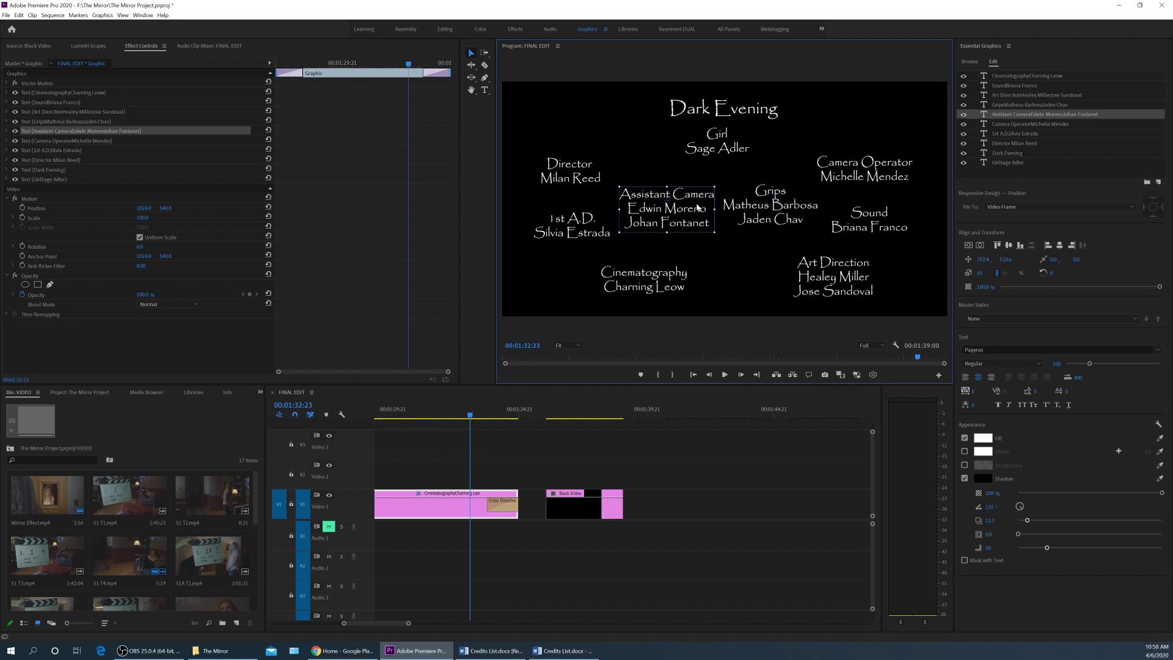
drag(597, 228, 584, 233)
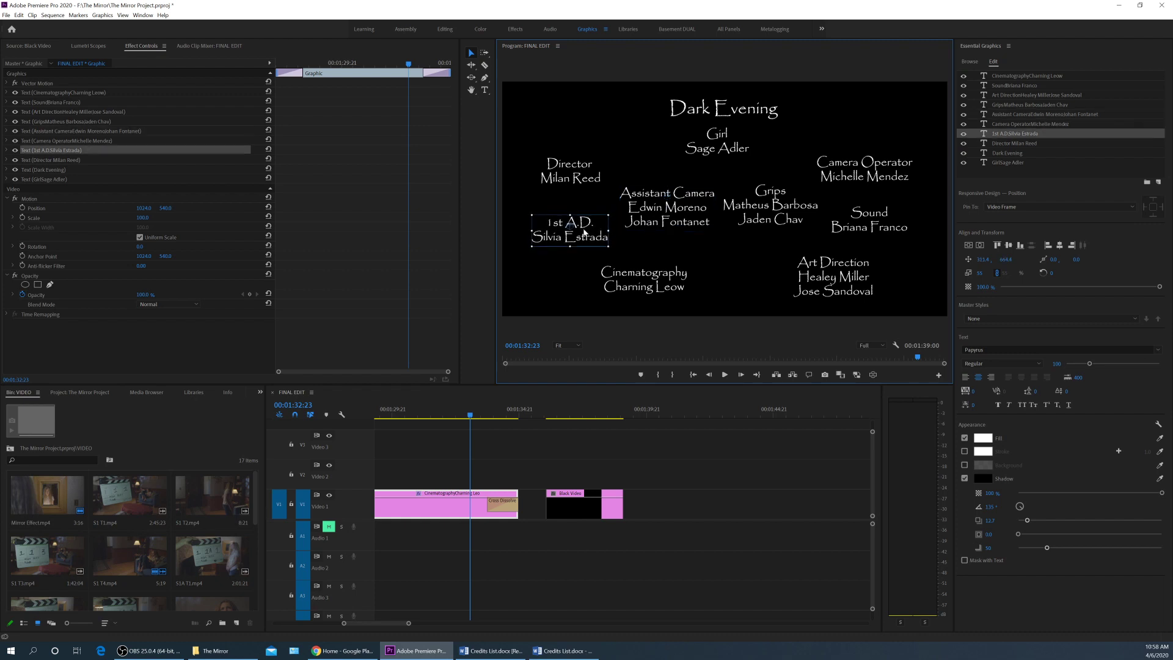
drag(664, 281, 675, 274)
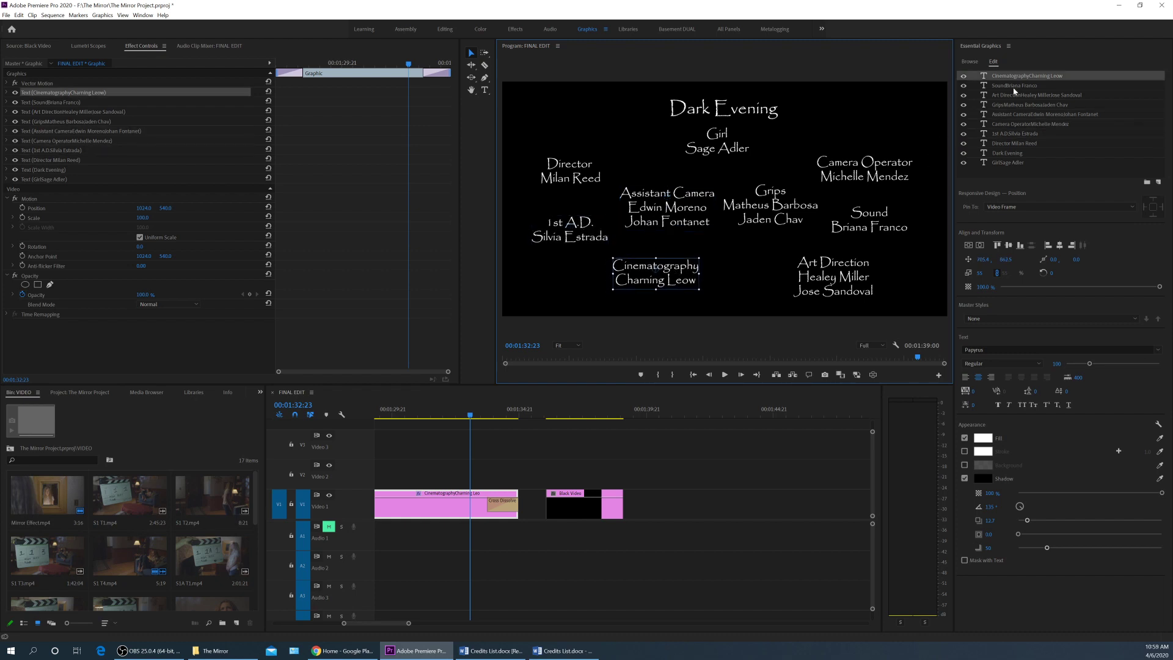
drag(849, 275, 837, 267)
click(589, 231)
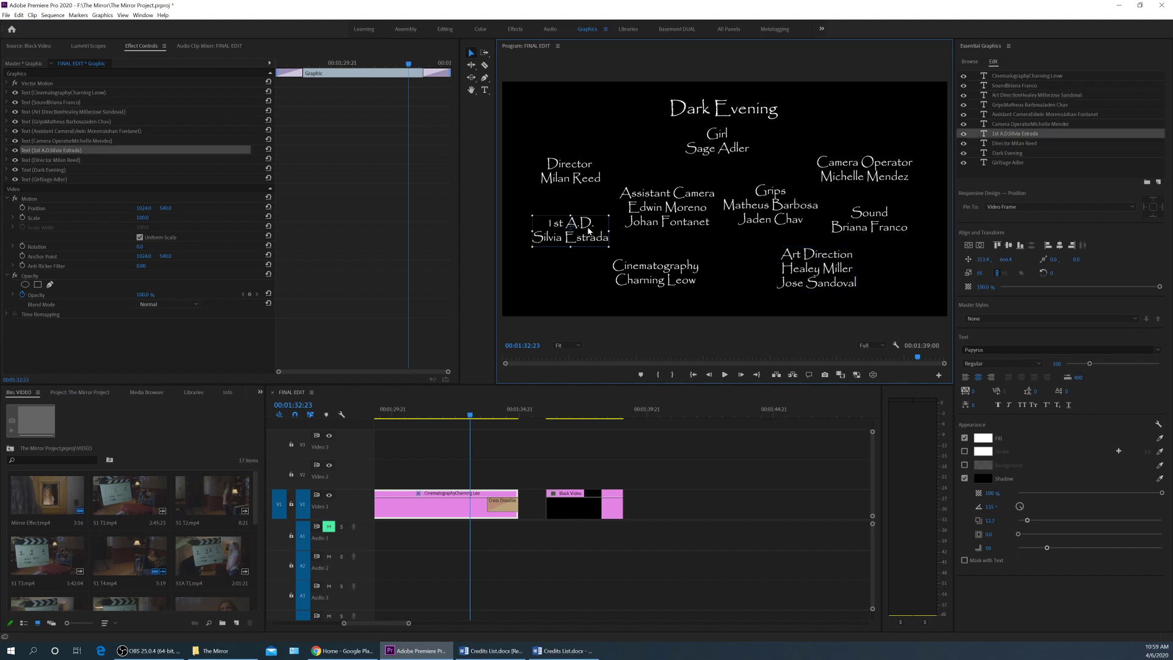
click(468, 414)
key(minus)
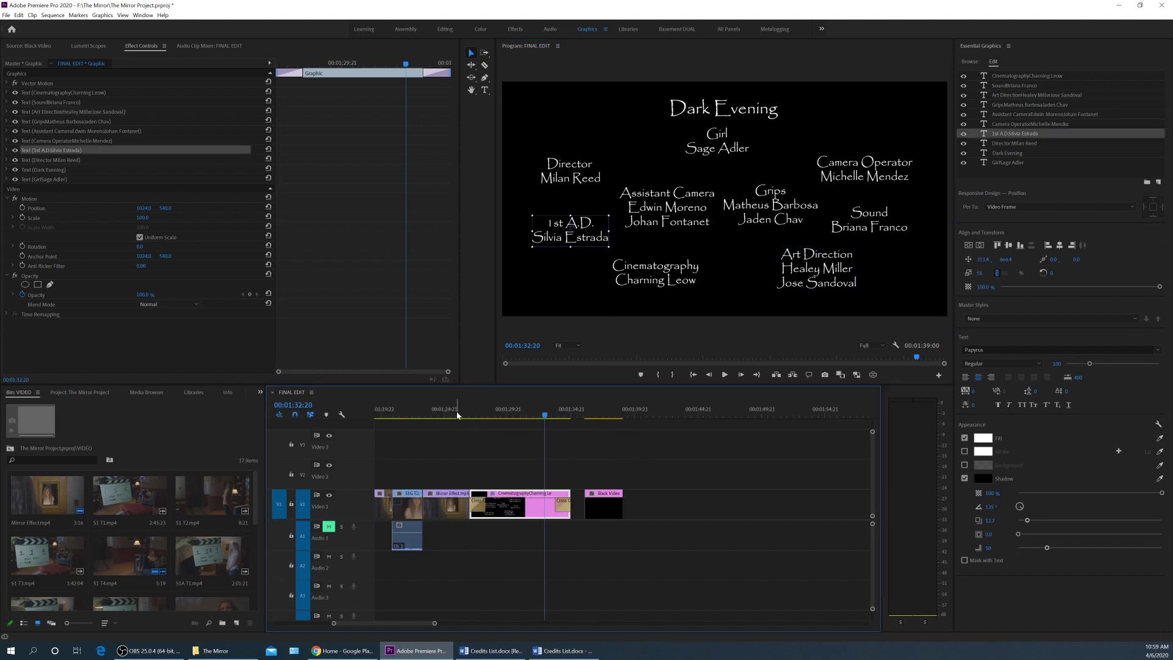
Move the credits and Black Video clips later to leave a short black gap after the film, then review them.
click(464, 414)
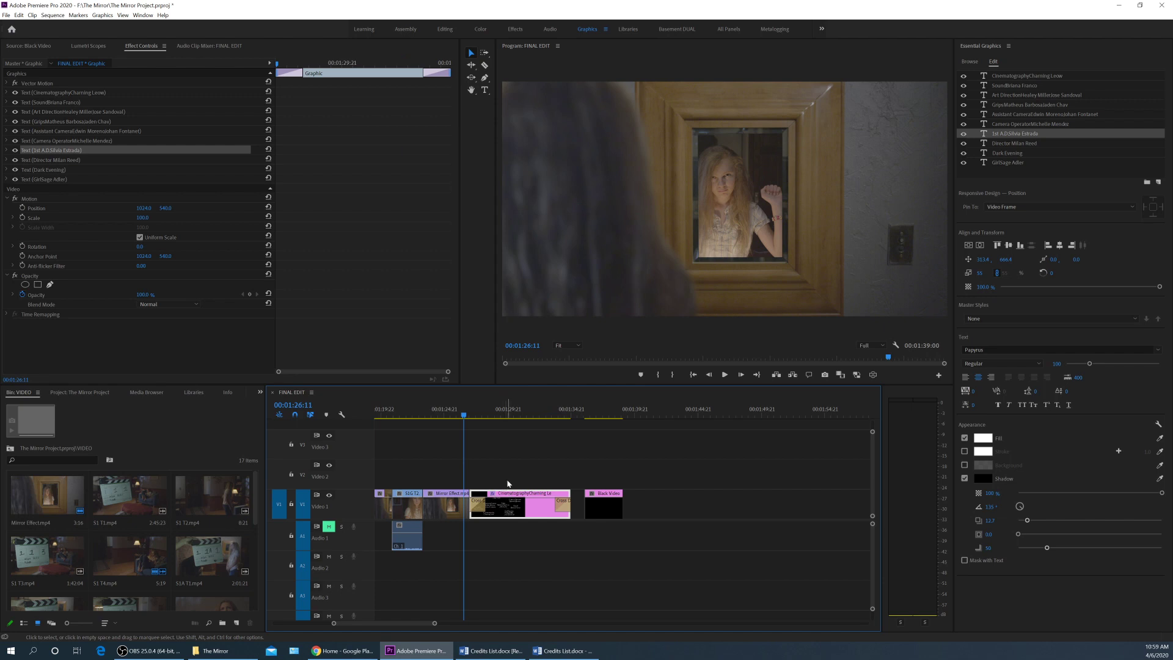
drag(509, 472, 602, 508)
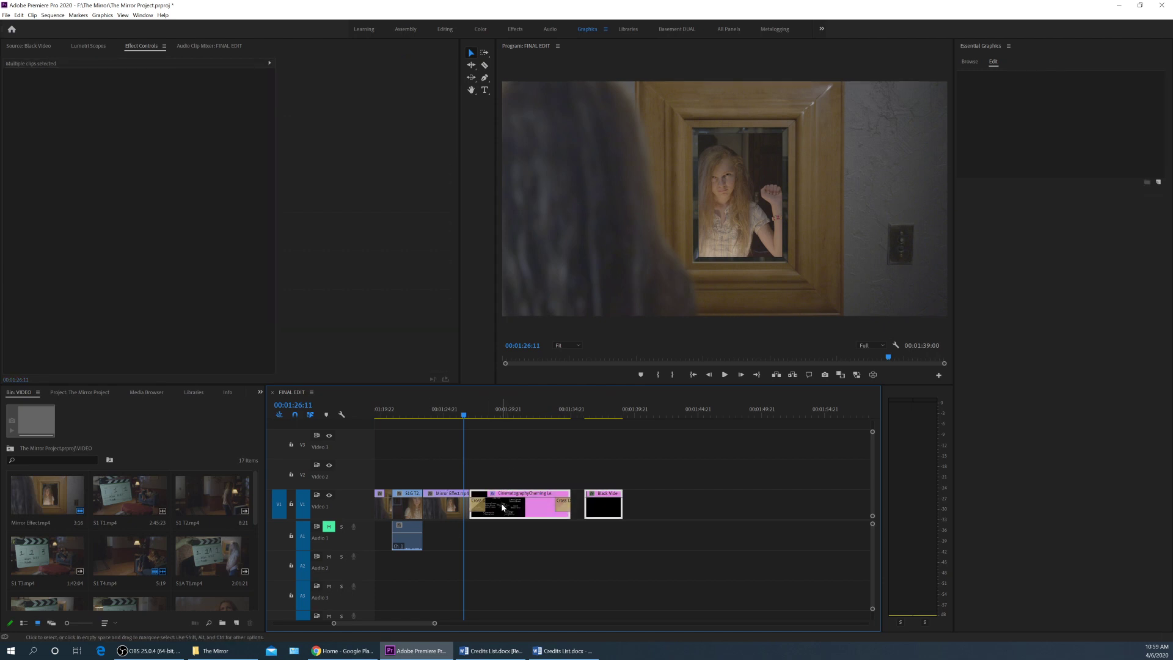
drag(504, 508, 543, 507)
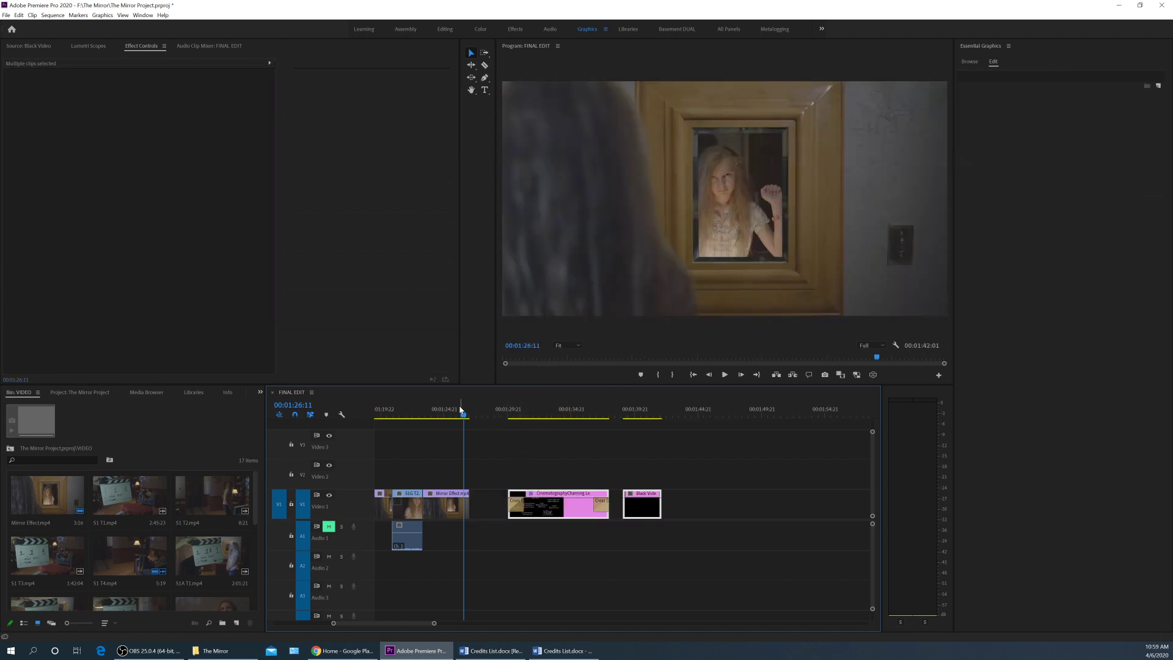
click(440, 416)
key(j)
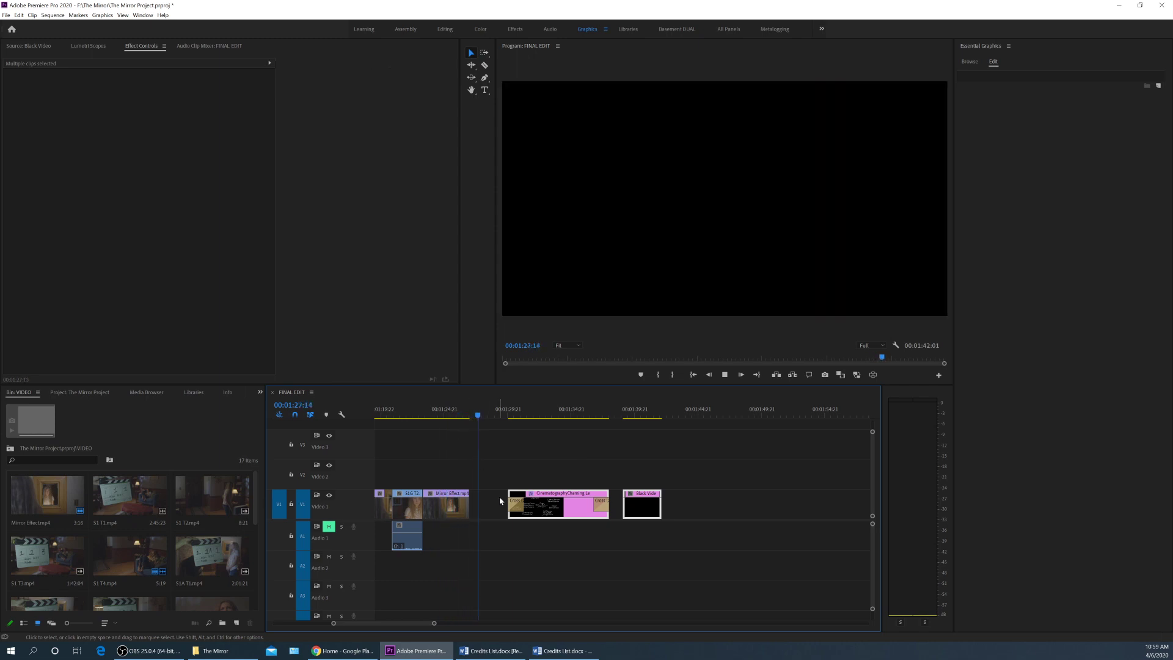
drag(537, 519, 538, 518)
key(space)
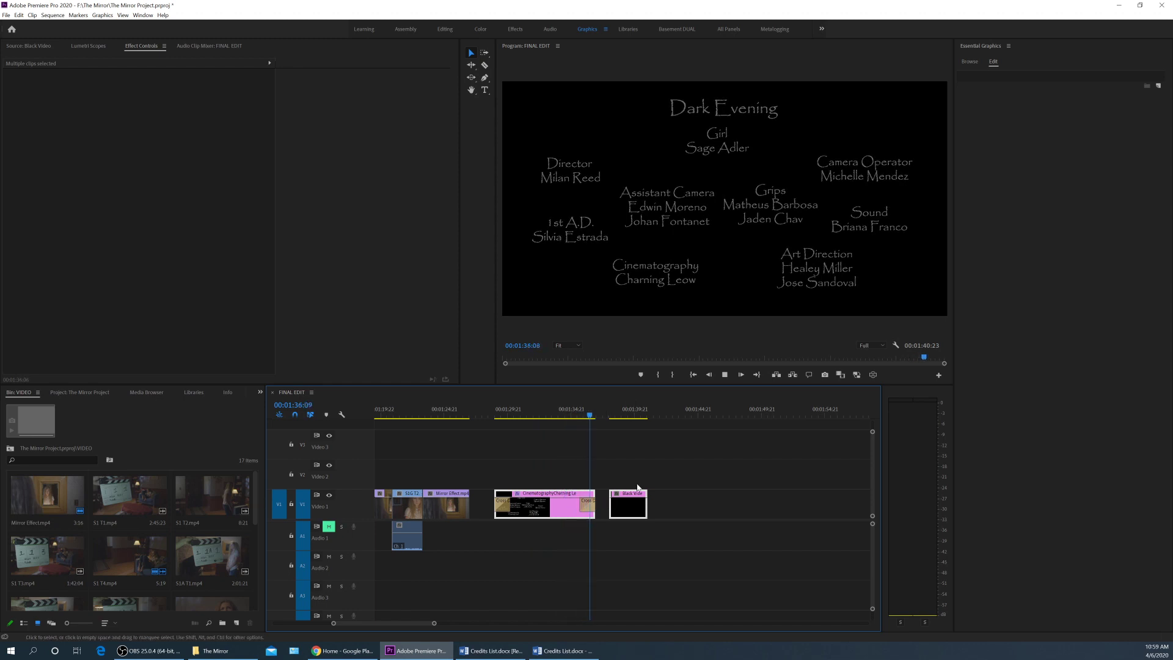
key(space)
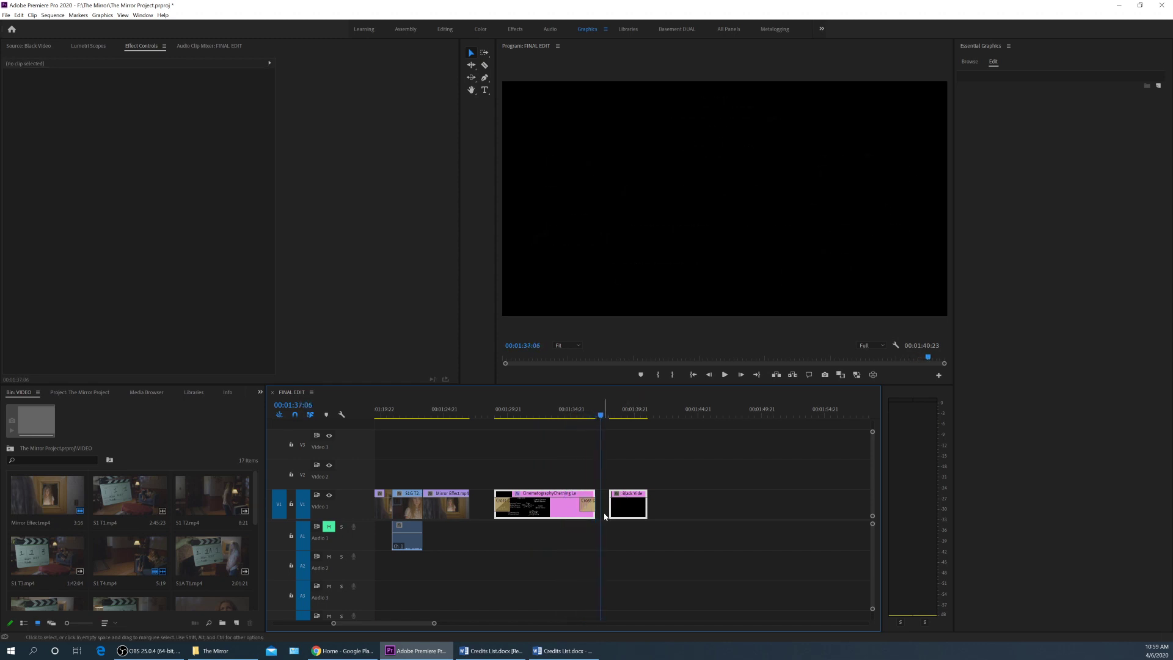
Ripple-delete the gap before Black Video, bringing the sequence to 00:01:39:21.
click(603, 513)
key(Delete)
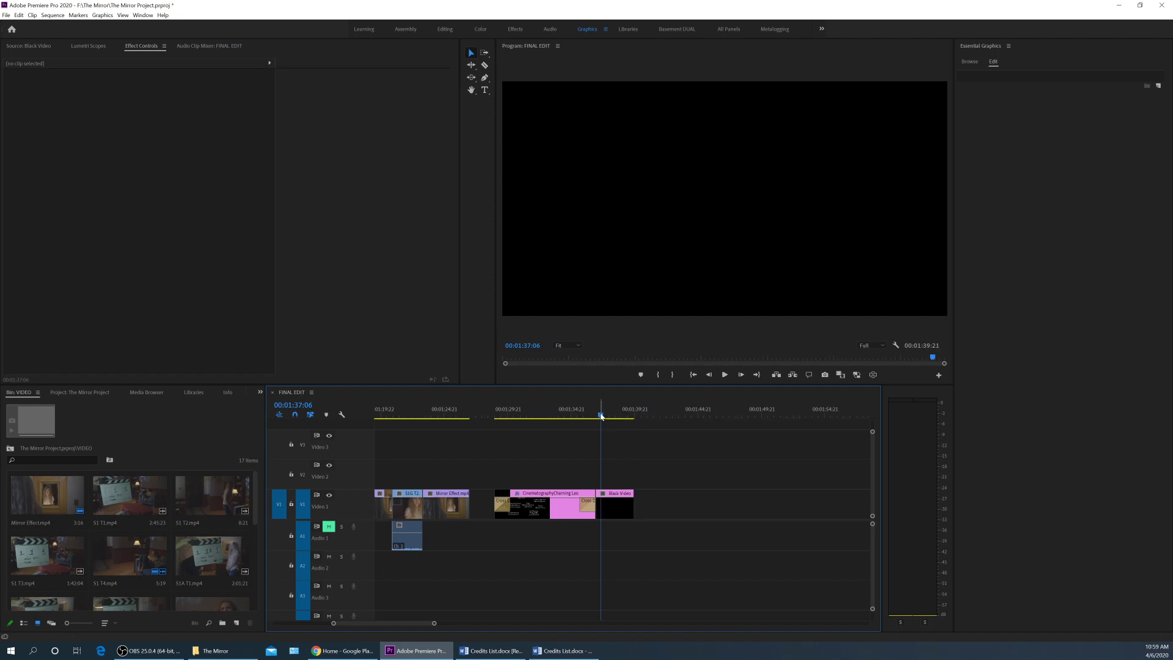
key(backslash)
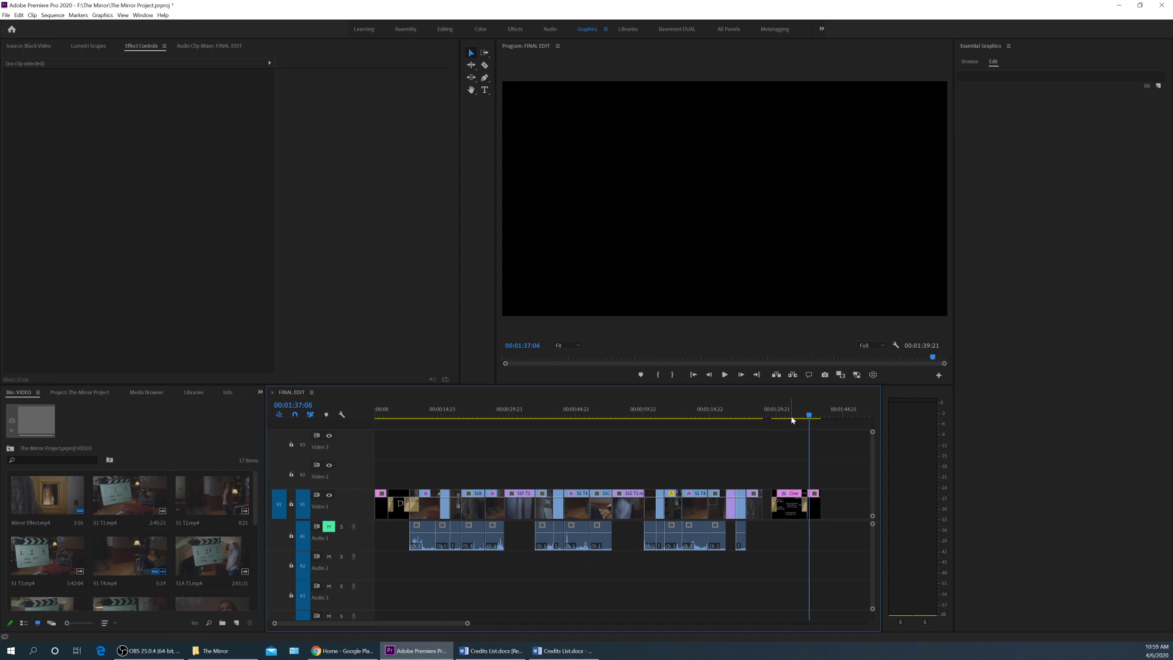
drag(786, 414, 770, 487)
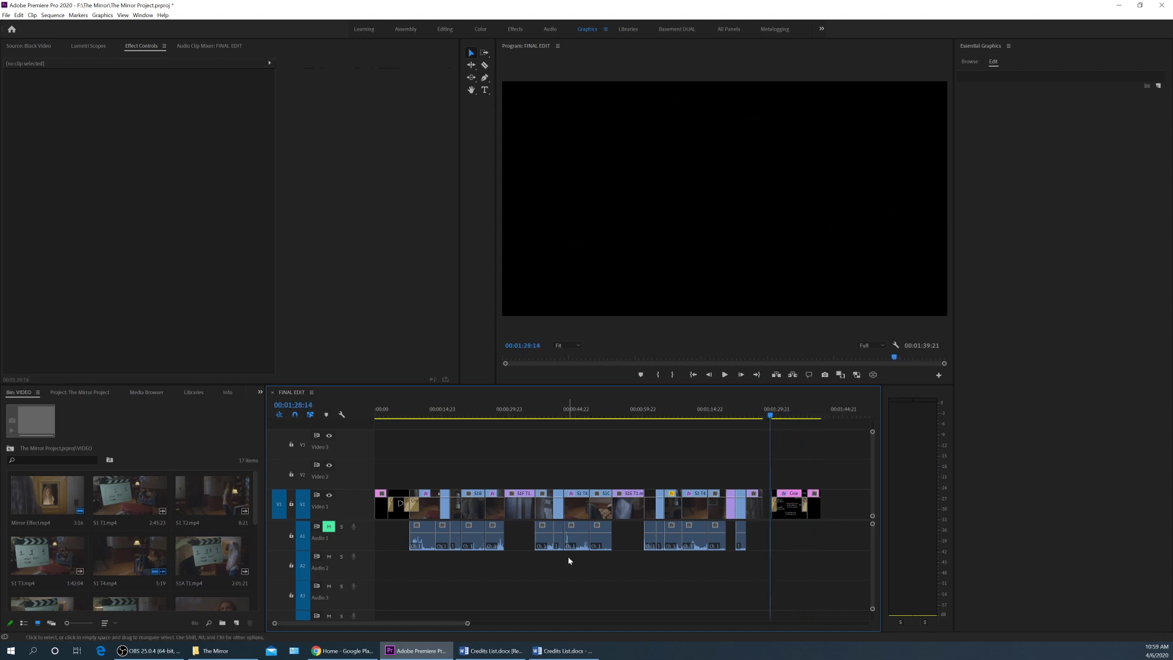
drag(380, 467, 828, 497)
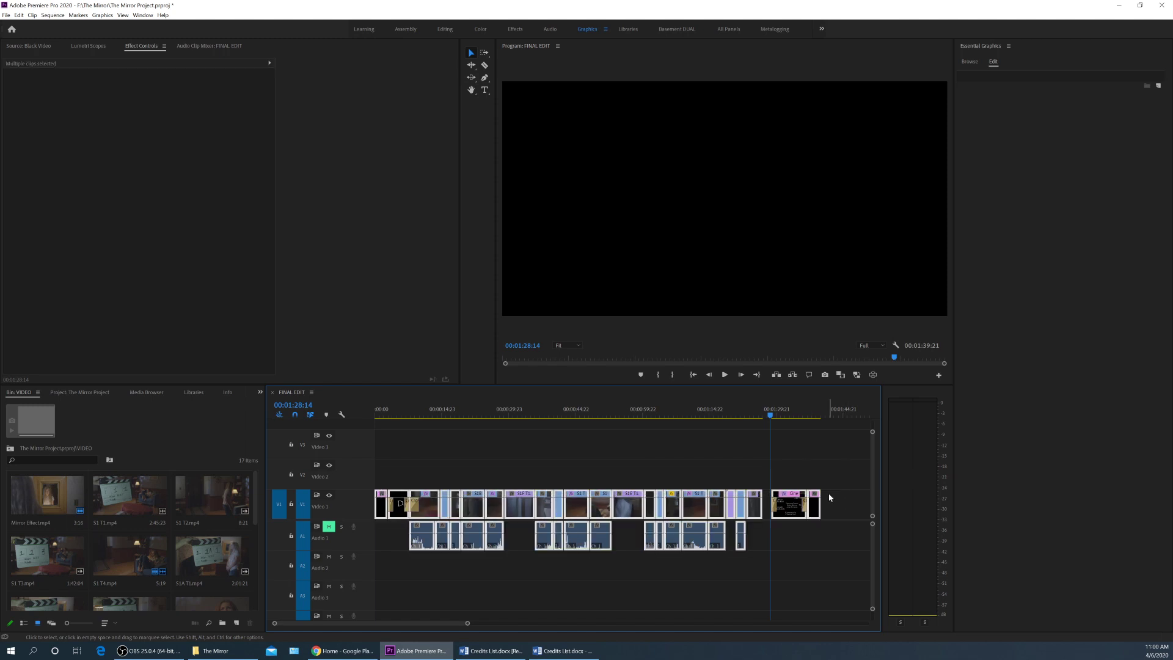